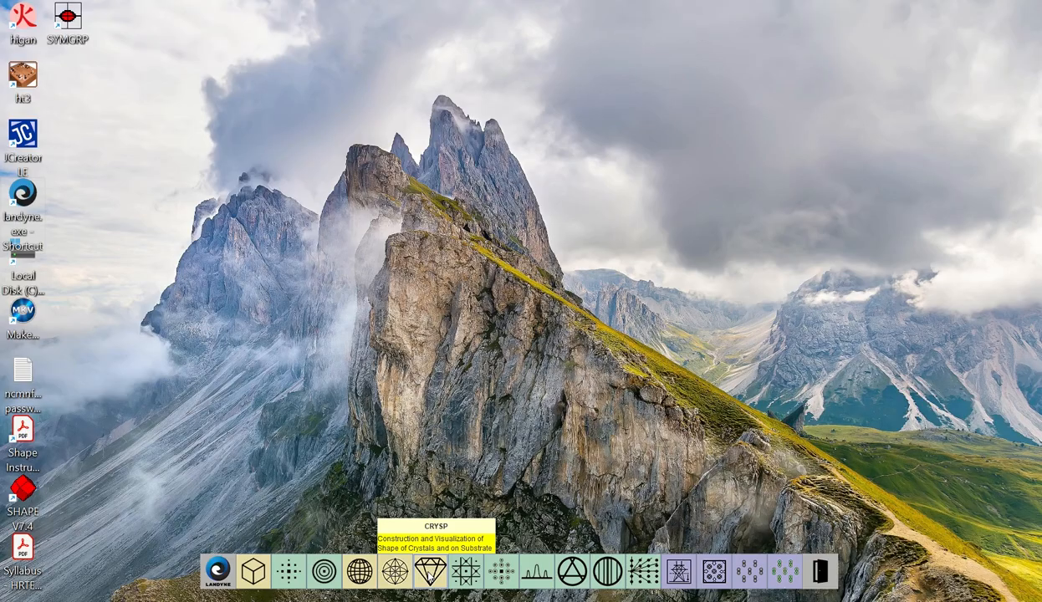
Launch CRYSP for crystal shape construction and continue in demo mode
click(429, 572)
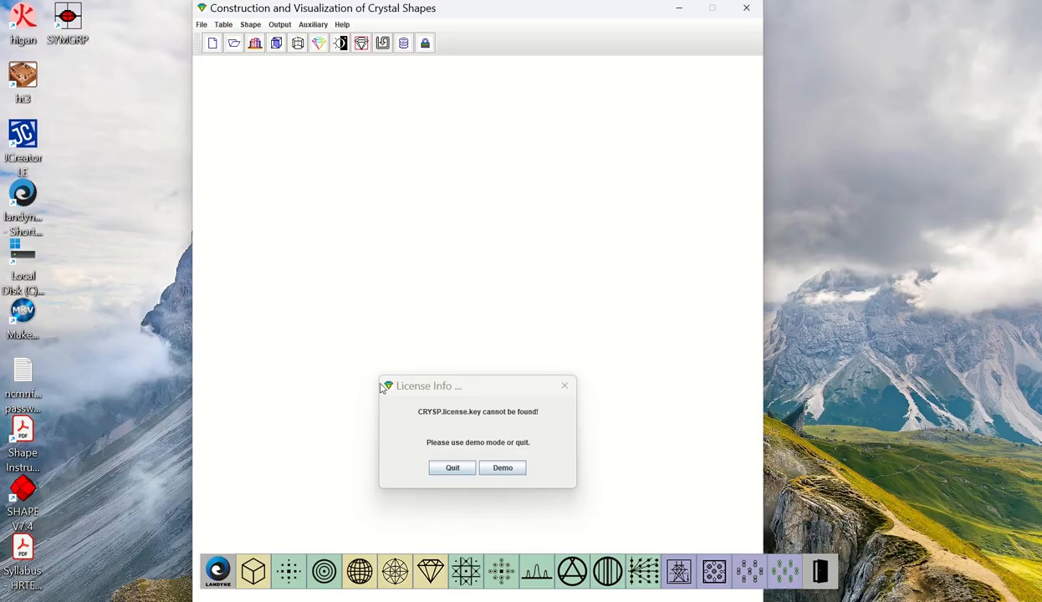
click(506, 469)
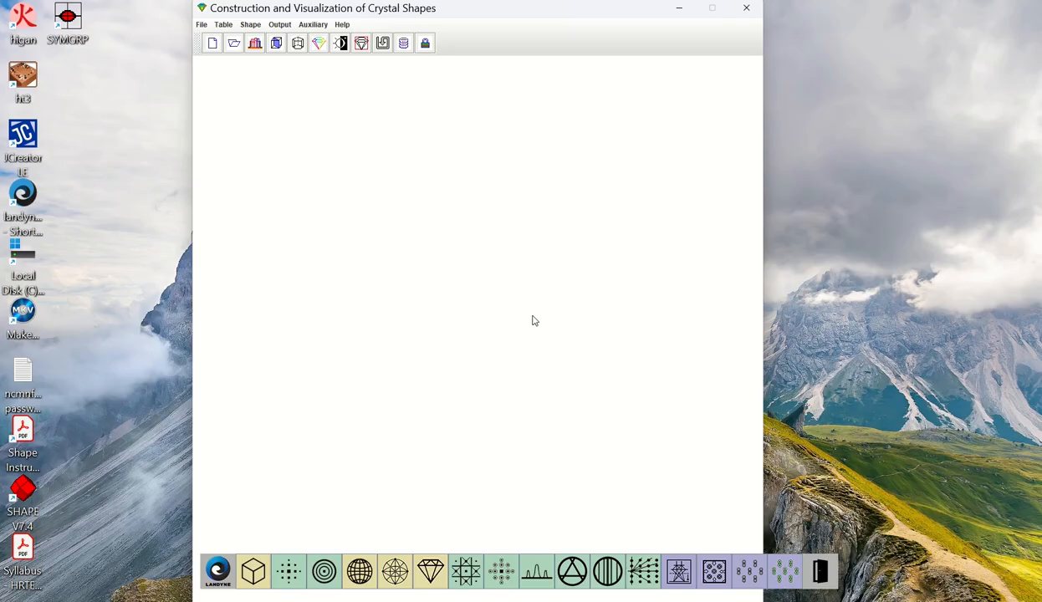
Calculate the top 10 morphological importance values for Demo_Al.txt with the BFDH law, using m = 1.1
click(201, 24)
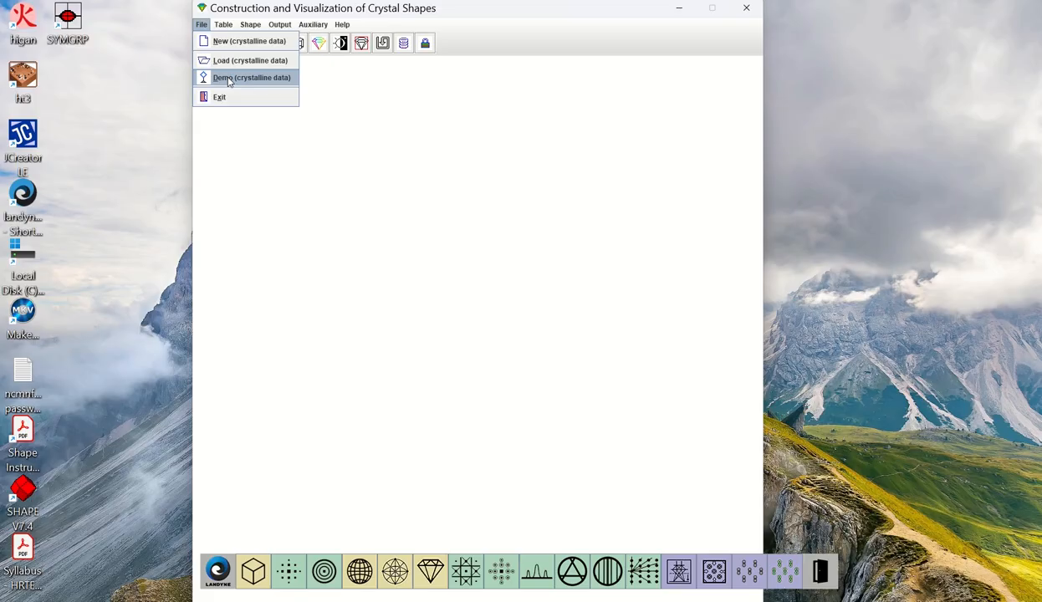
click(848, 126)
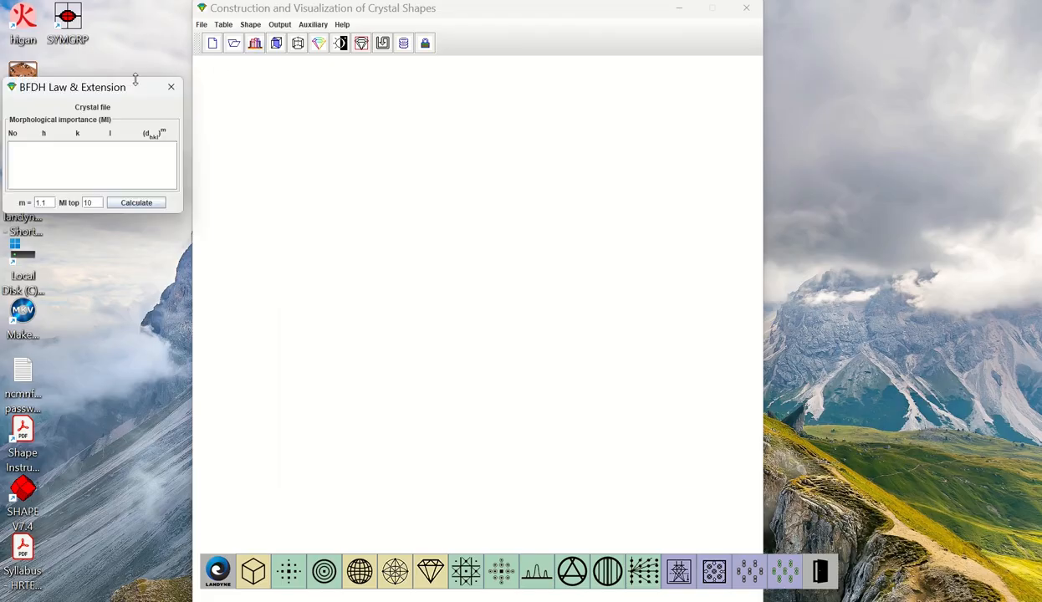
drag(126, 90, 531, 255)
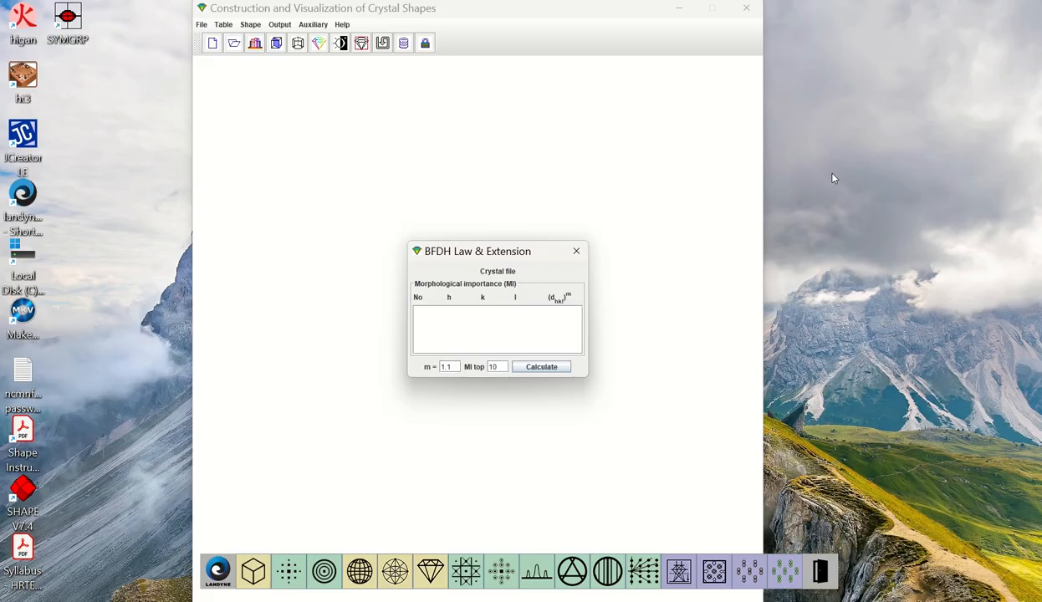
click(552, 371)
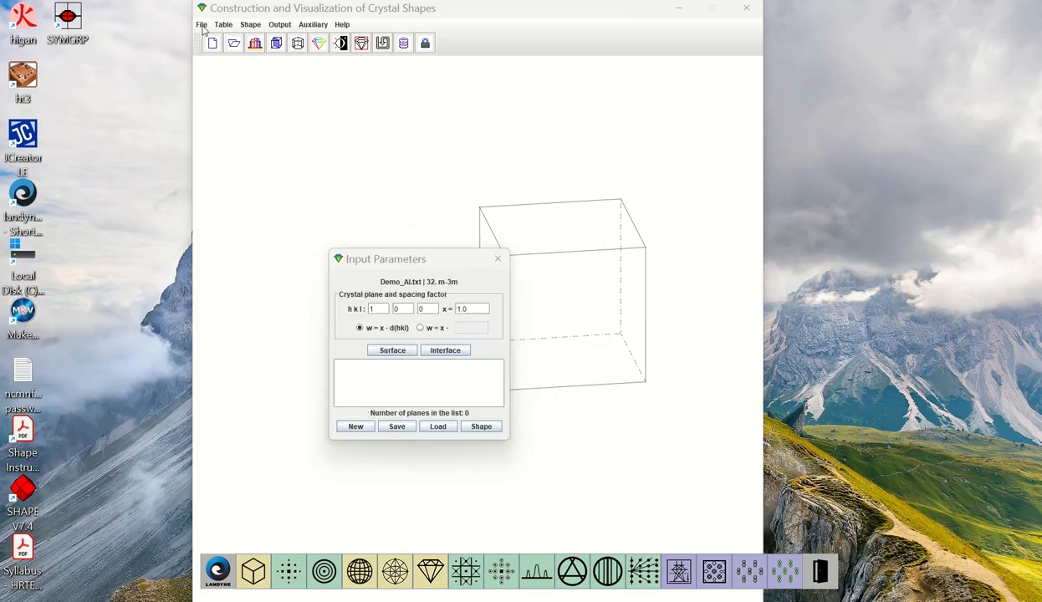
Add the 1 1 2 surface planes with spacing factor 1.0 and generate the crystal shape
click(201, 26)
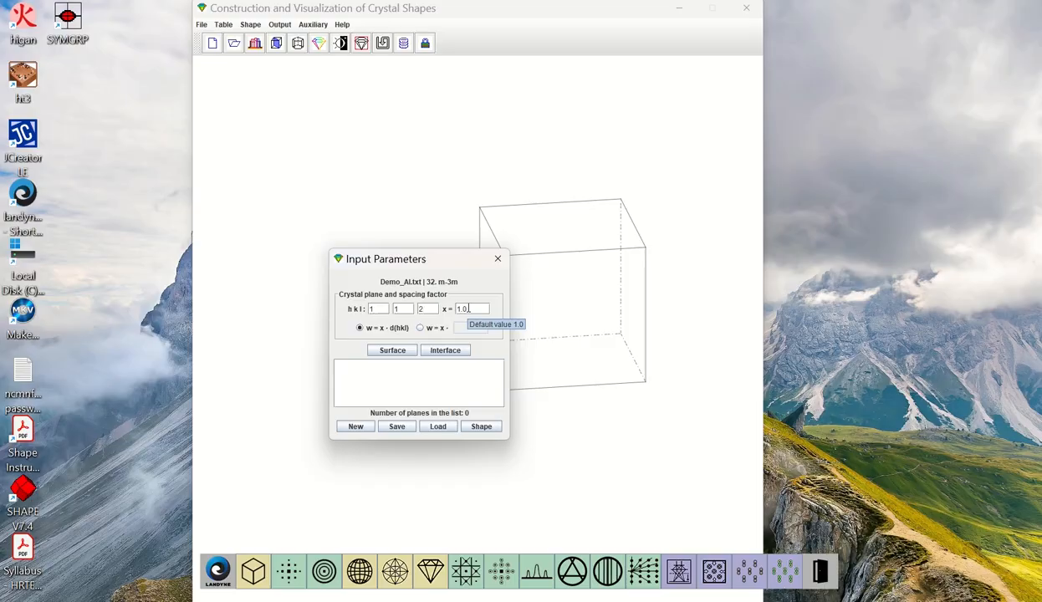
click(395, 352)
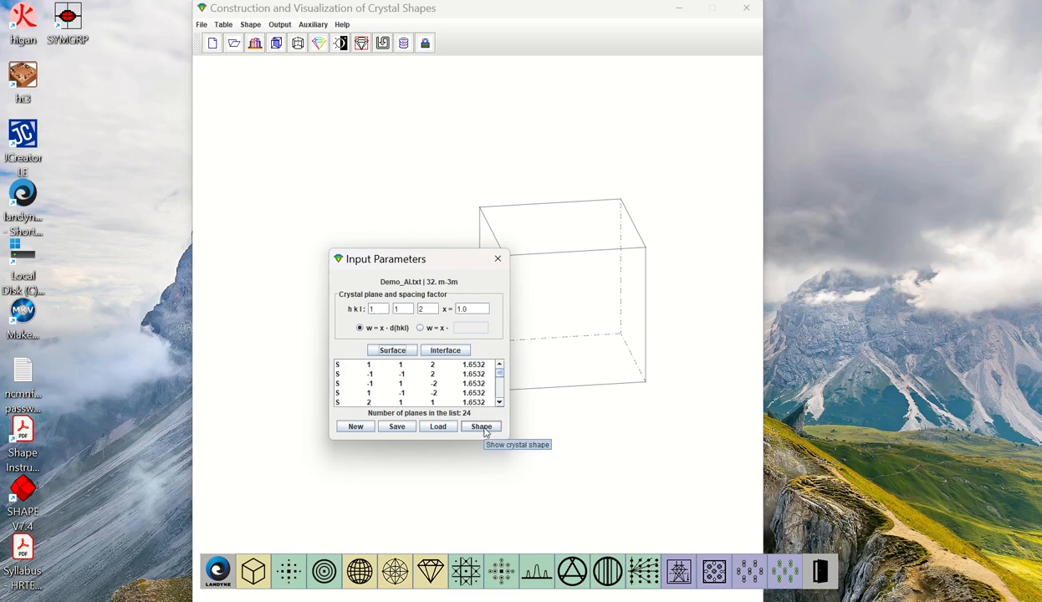
mouse_move(439, 255)
mouse_down()
mouse_move(186, 284)
mouse_move(145, 257)
mouse_up()
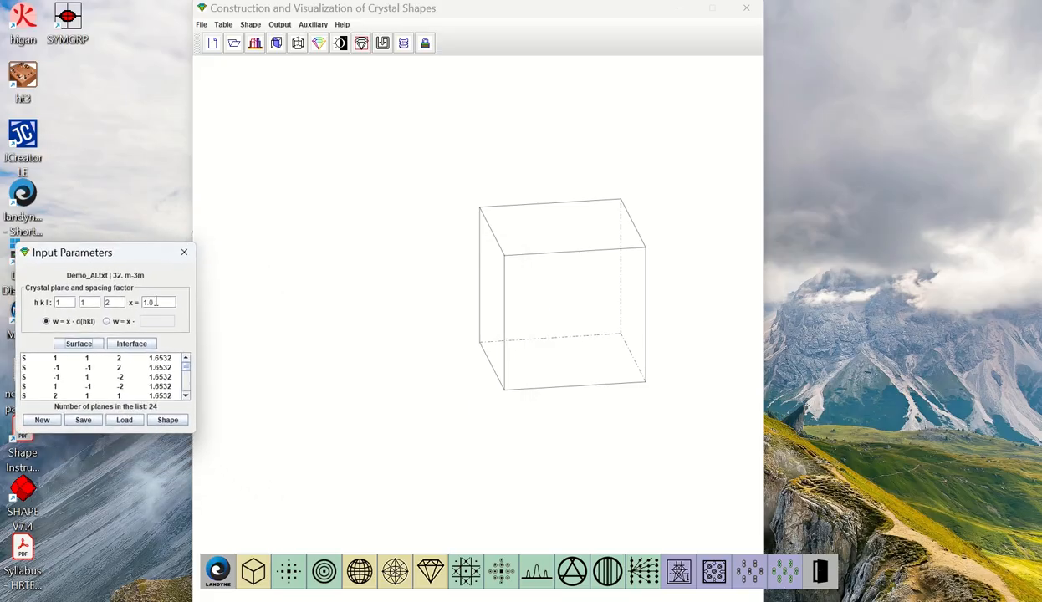
click(167, 420)
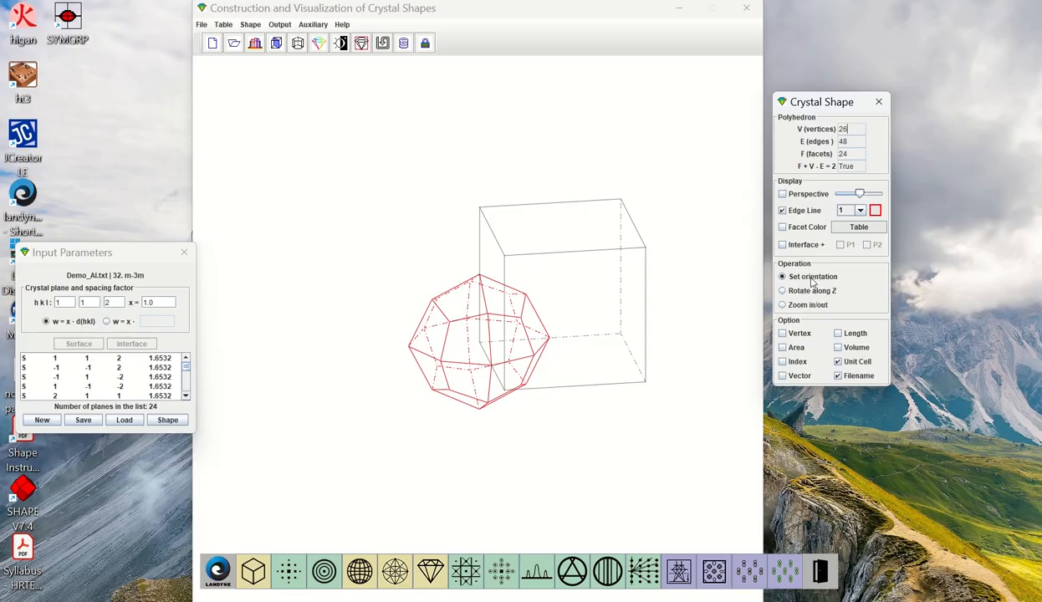
Reorient and enlarge the crystal shape with the zoom operation, and hide its unit cell
drag(566, 358, 611, 363)
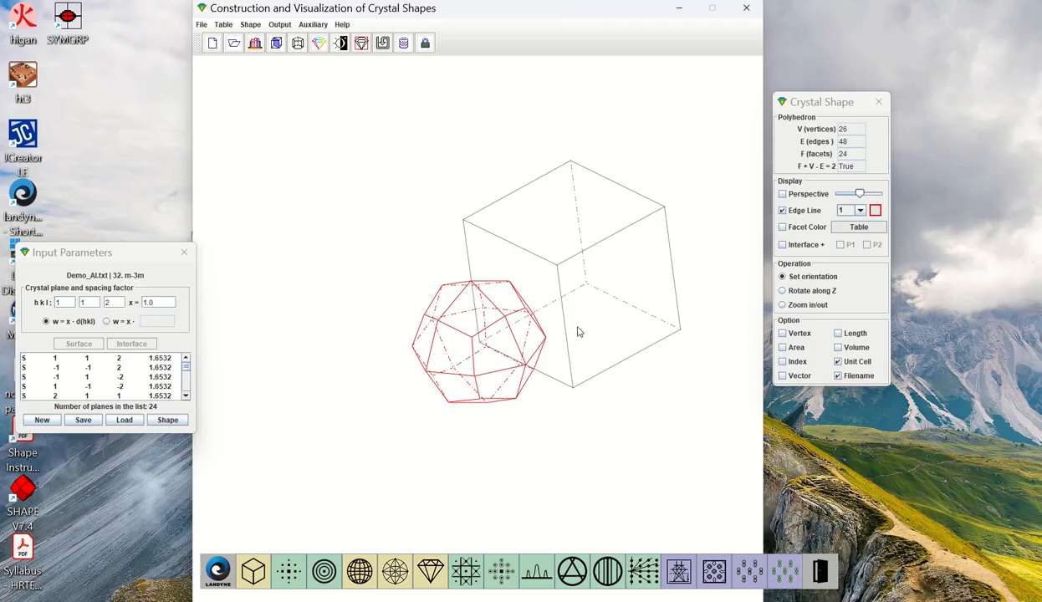
scroll(583, 331, up, 5)
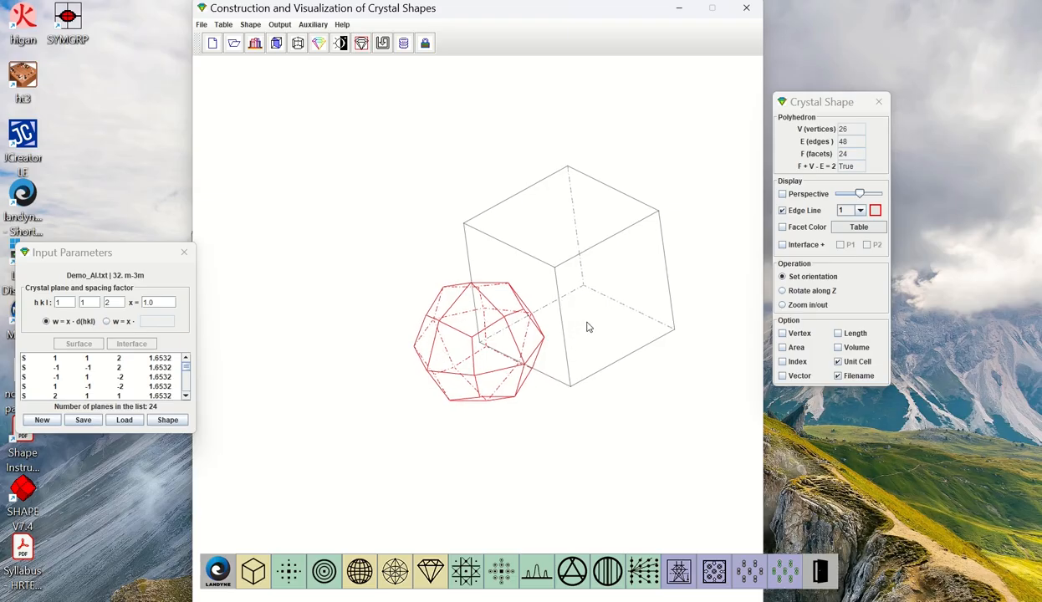
scroll(587, 327, up, 1)
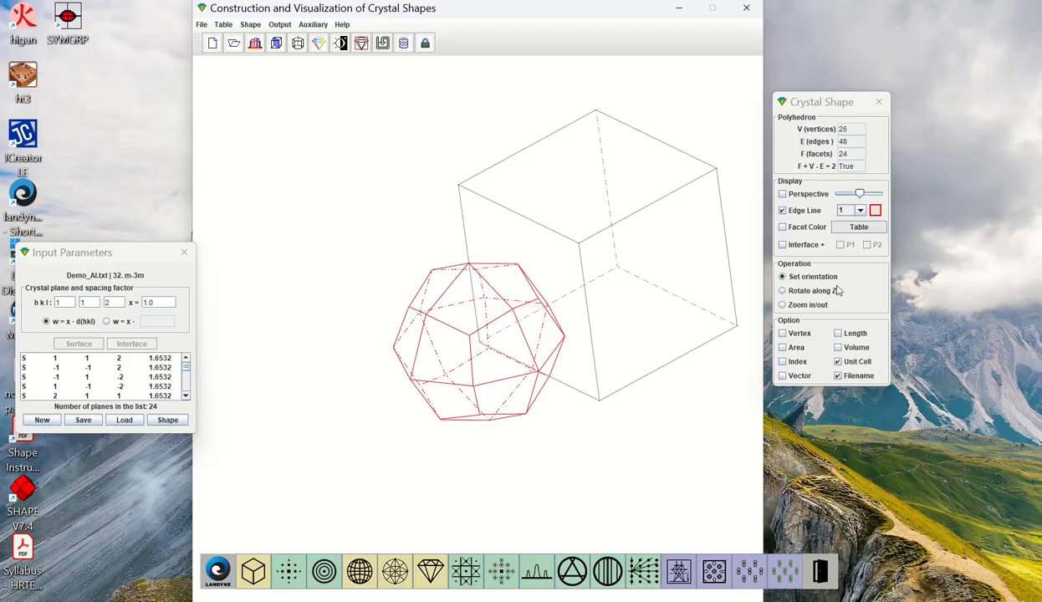
click(800, 307)
drag(633, 333, 612, 342)
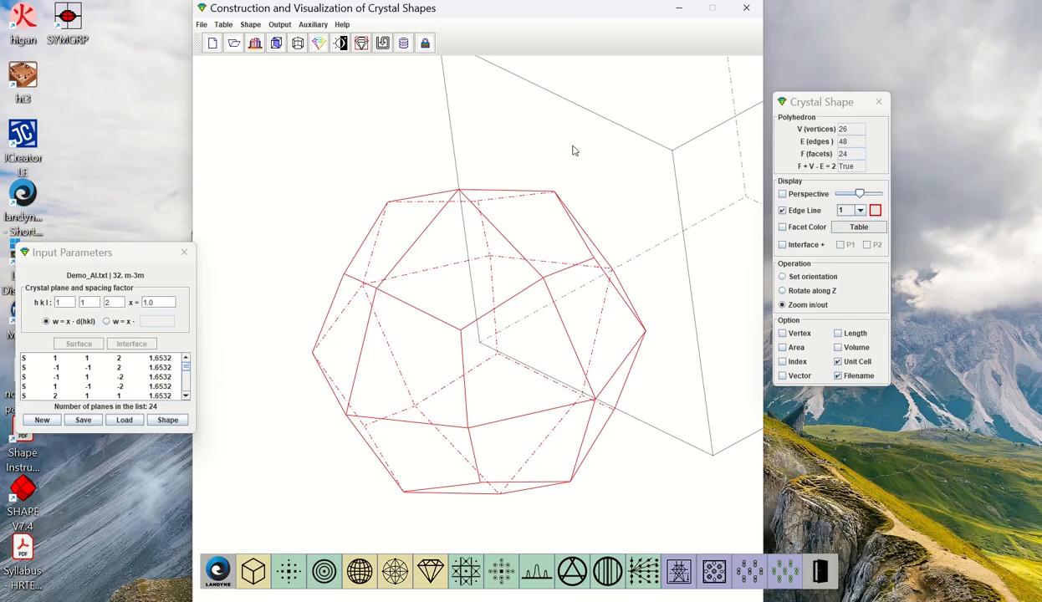
click(851, 361)
click(851, 361)
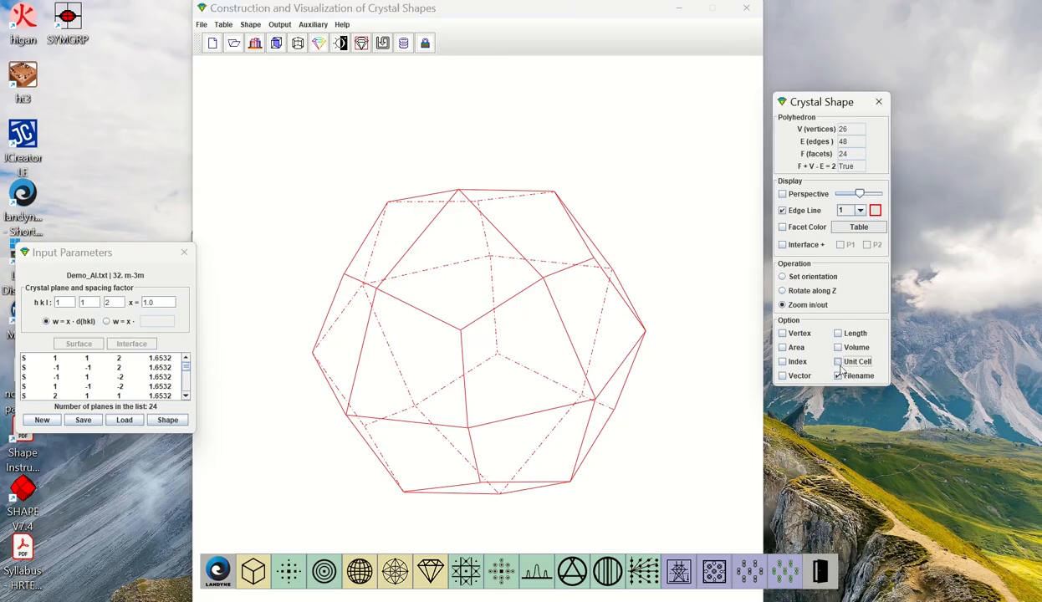
Try an edge line width of 3 on the polyhedron and restore it to 1
click(861, 211)
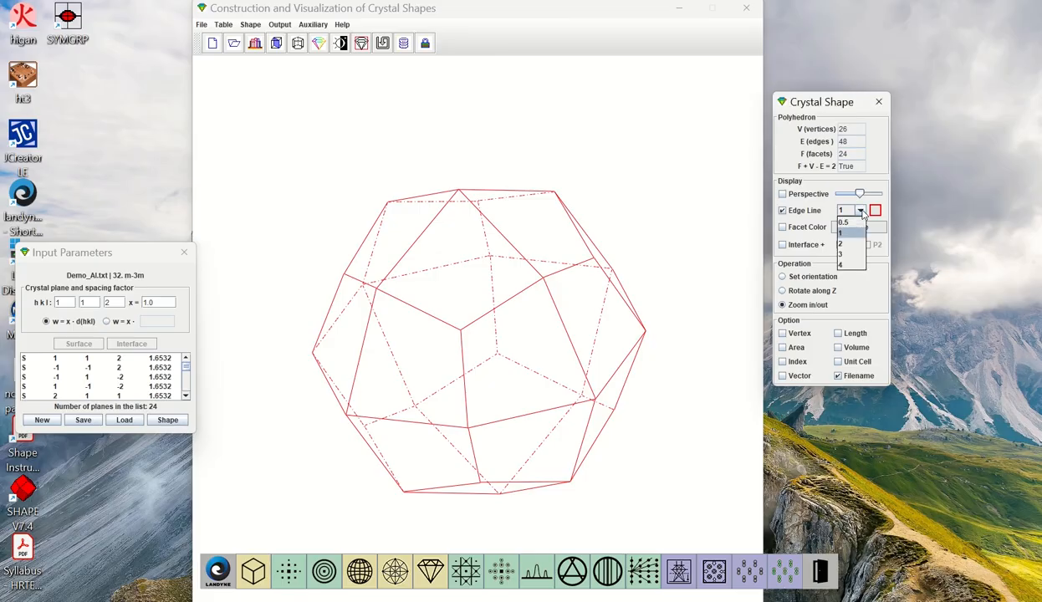
click(845, 253)
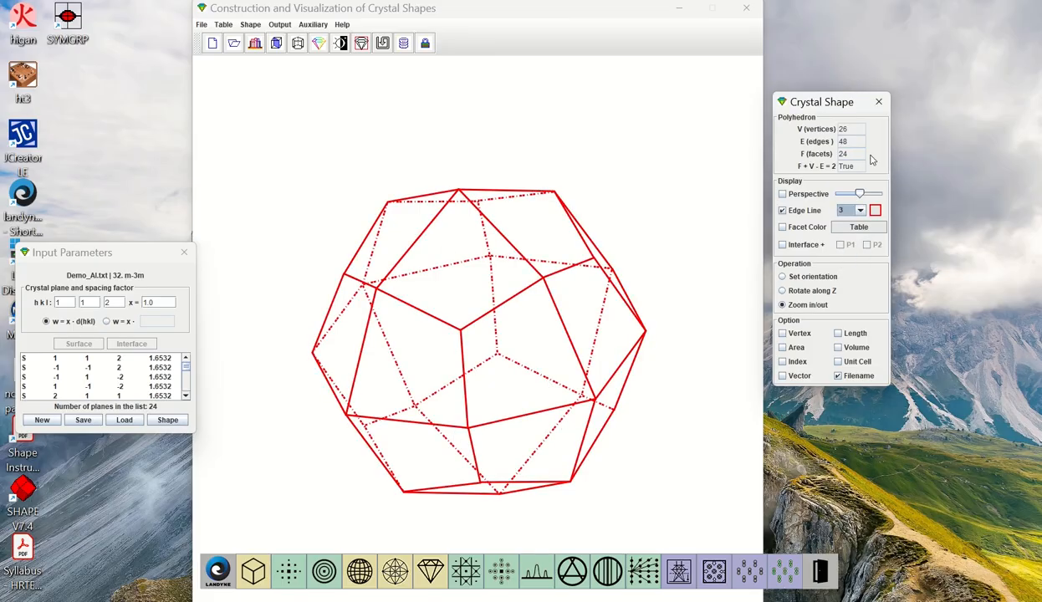
click(840, 211)
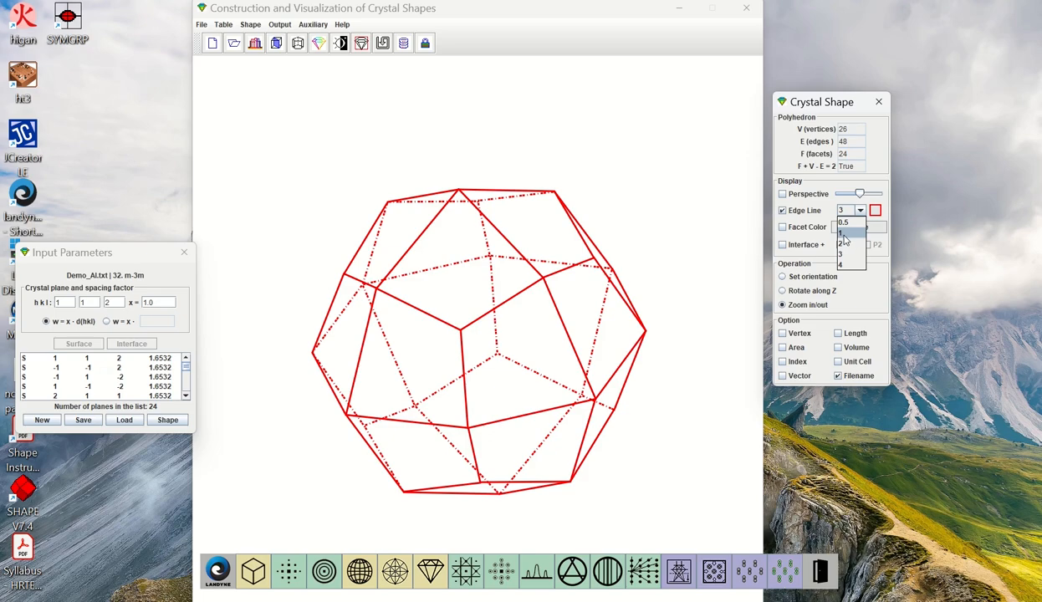
click(843, 234)
Set the polyhedron's edge line color to blue
click(875, 210)
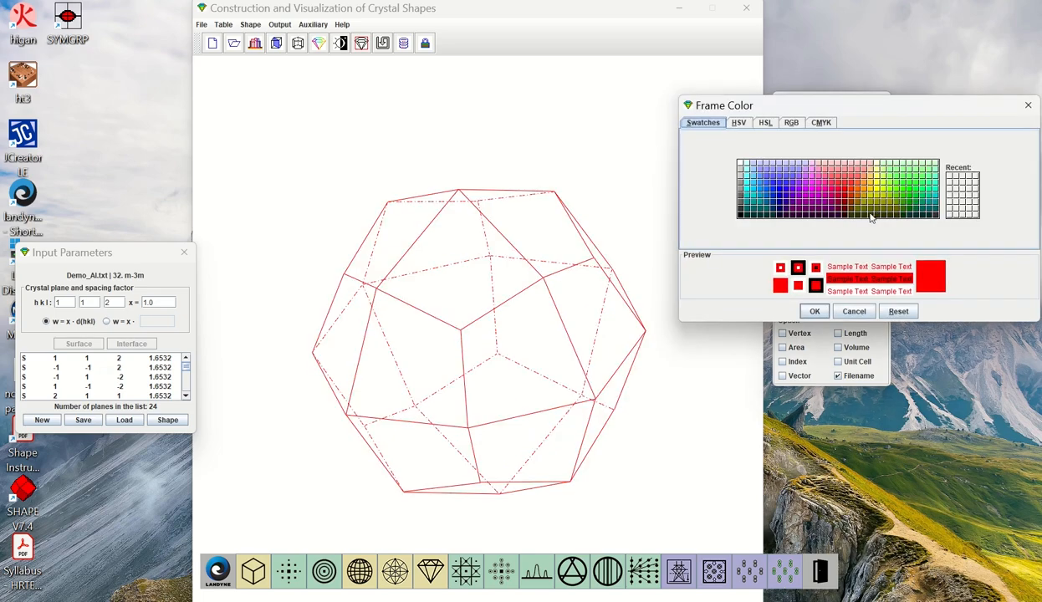
click(786, 182)
click(815, 310)
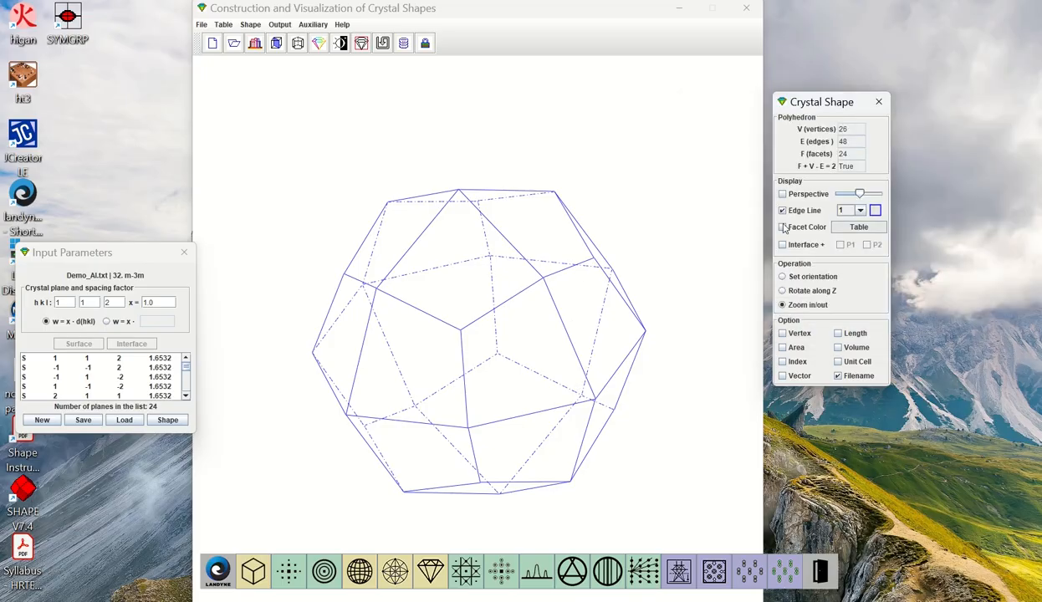
Turn on facet coloring, give the 1 1 2 planes a violet-blue color, and move the plane color table clear of the crystal
click(783, 227)
click(836, 224)
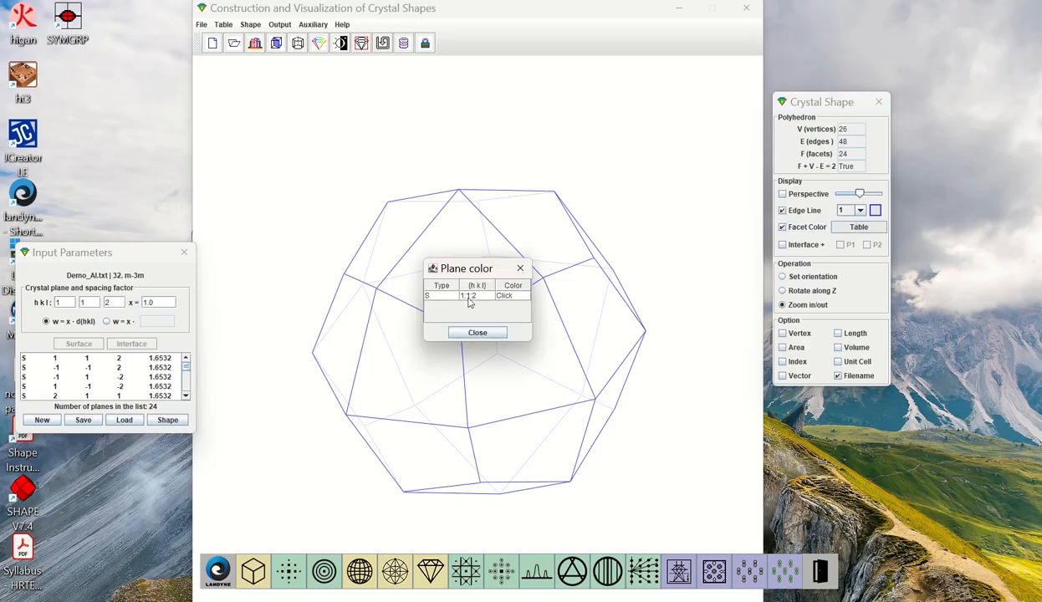
click(512, 297)
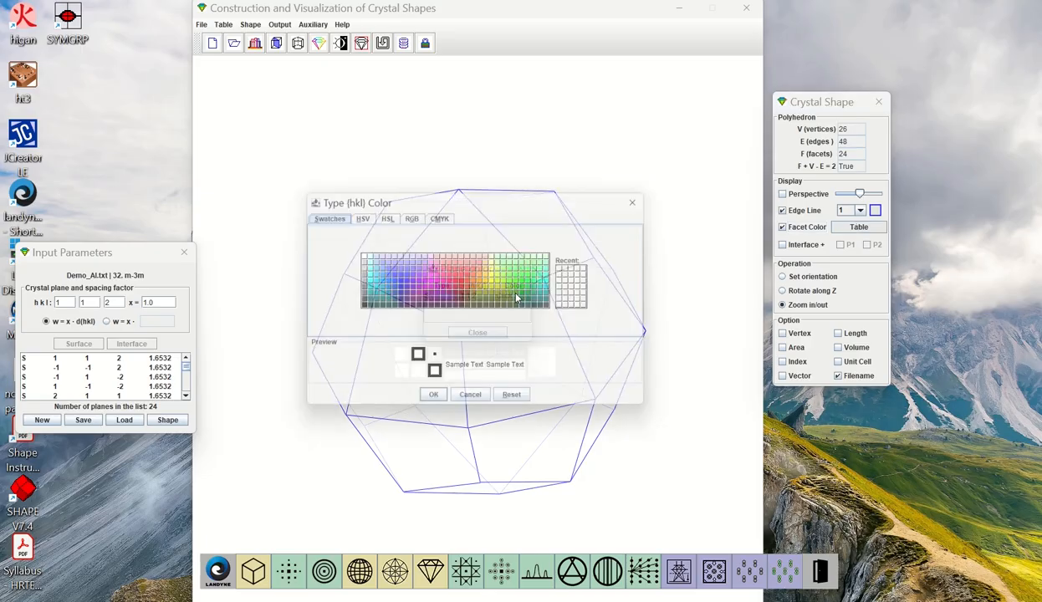
click(405, 270)
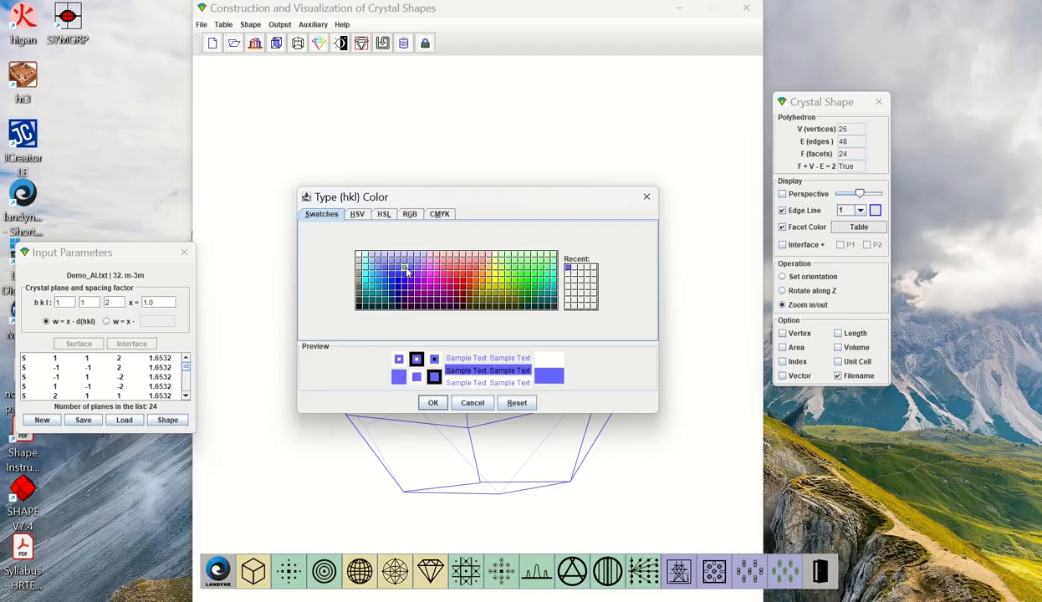
click(434, 405)
drag(484, 269, 695, 141)
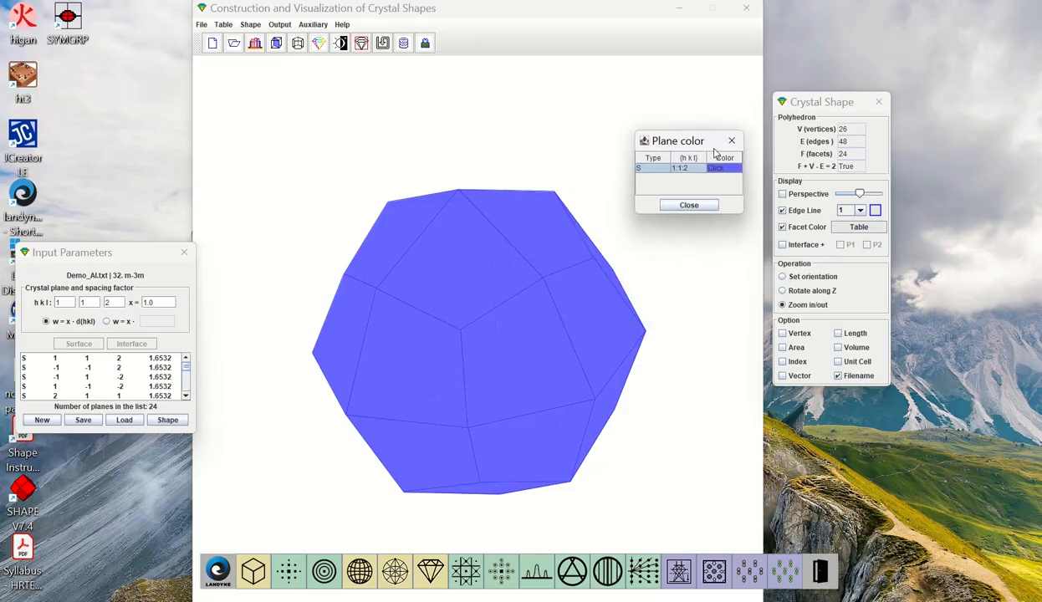
Change the edge line color to light red so the edges stand out from the facets
click(875, 210)
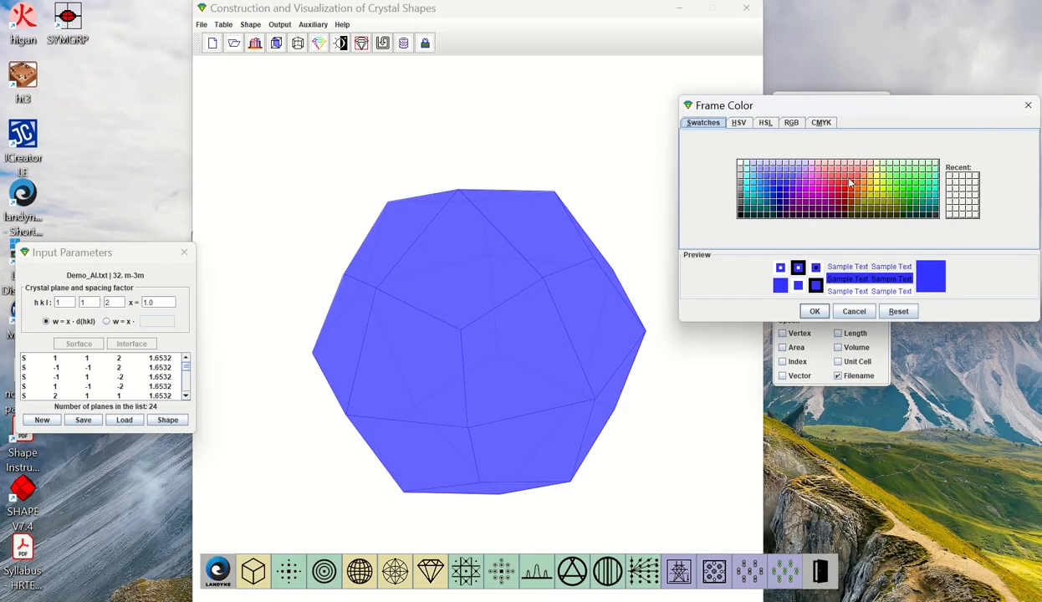
click(851, 183)
click(815, 312)
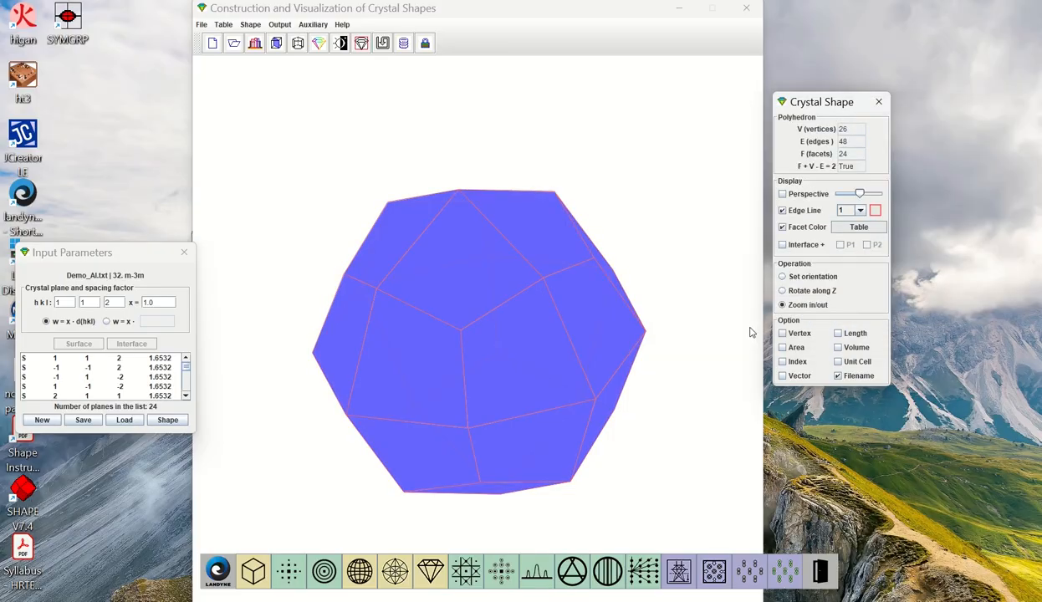
Reorient the polyhedron with the Set orientation operation and turn off its facet coloring
click(782, 276)
drag(667, 293, 630, 233)
click(782, 227)
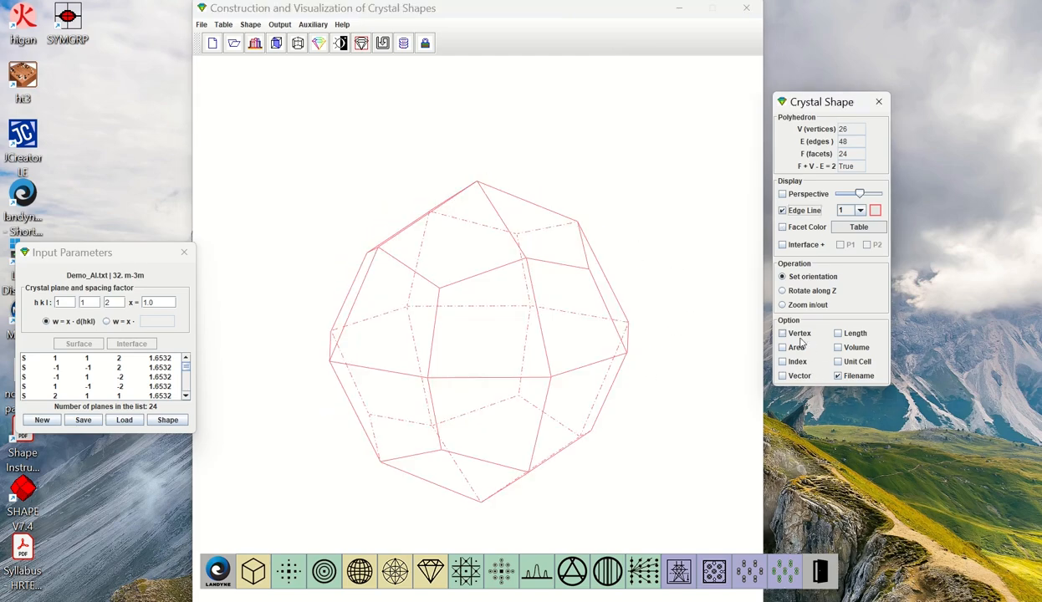
Inspect the vertex numbers on the rotated polyhedron, and replace them with edge length labels
click(794, 335)
mouse_move(502, 383)
mouse_down()
mouse_move(540, 361)
mouse_move(489, 379)
mouse_move(507, 369)
mouse_up()
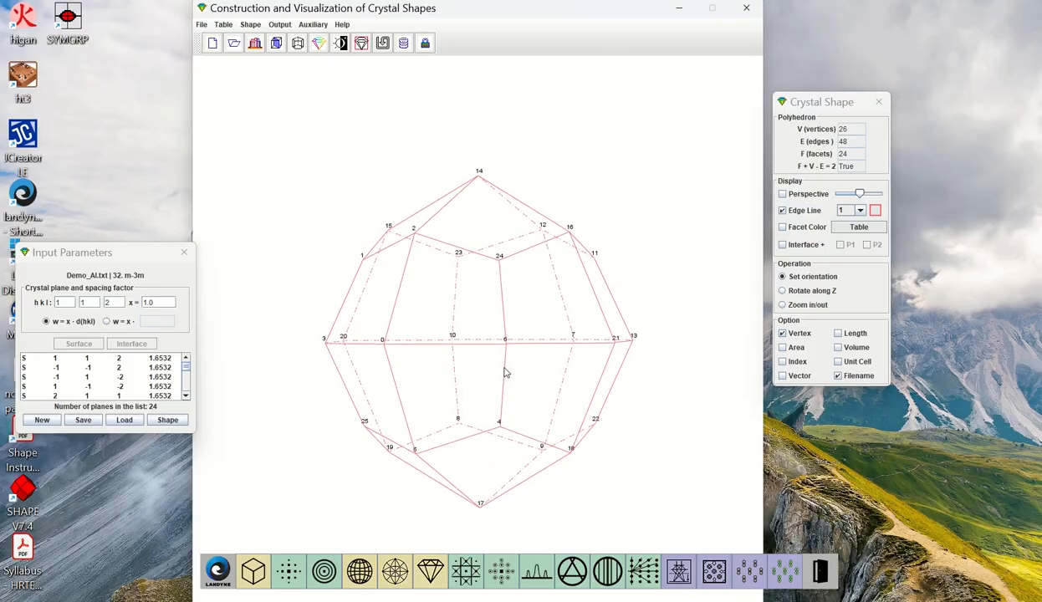
click(817, 333)
click(839, 333)
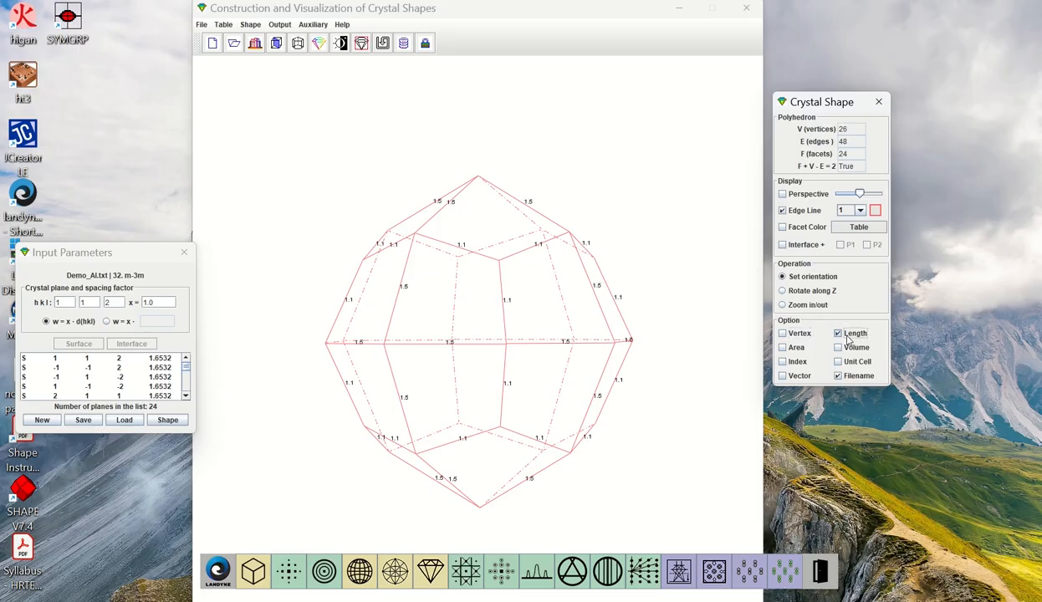
drag(691, 358, 661, 380)
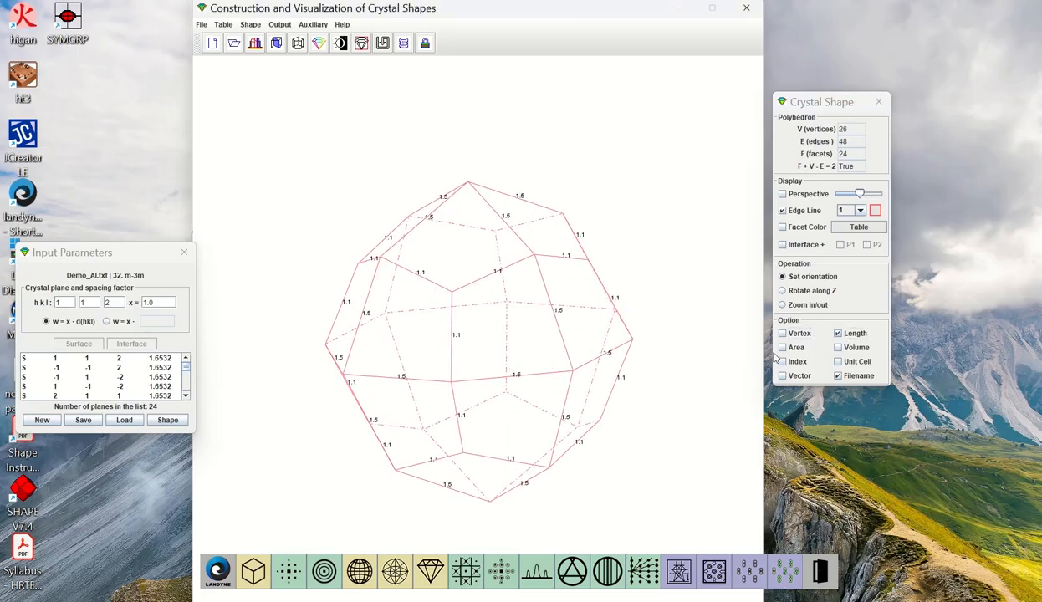
Replace the edge length labels with facet area labels, examine them from another orientation, and hide them
click(783, 347)
click(853, 337)
drag(689, 377, 696, 347)
click(783, 347)
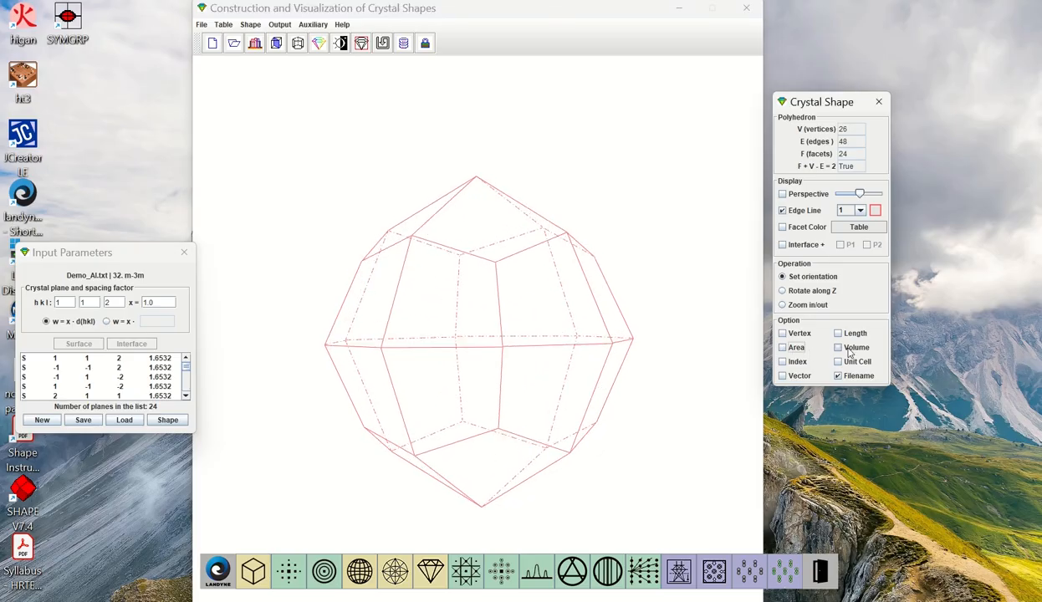
Show the index labels on the polyhedron, examine them from another orientation, and hide them
click(783, 361)
drag(665, 380, 611, 384)
click(795, 362)
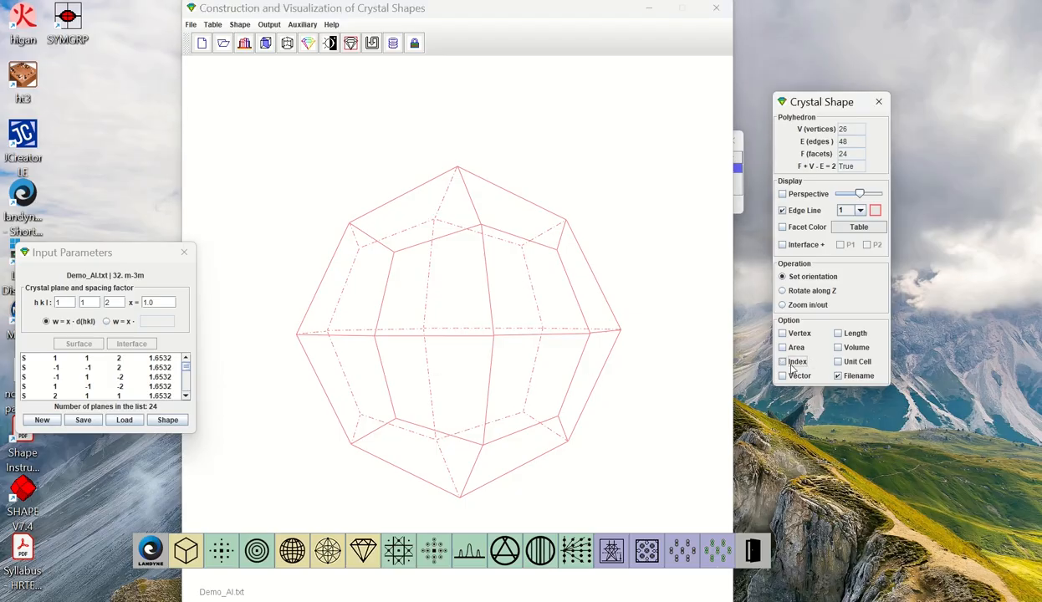
Turn on the vector display and rotate the crystal shape along Z
click(783, 376)
drag(760, 273, 338, 134)
drag(461, 111, 461, 137)
click(826, 293)
drag(535, 198, 533, 237)
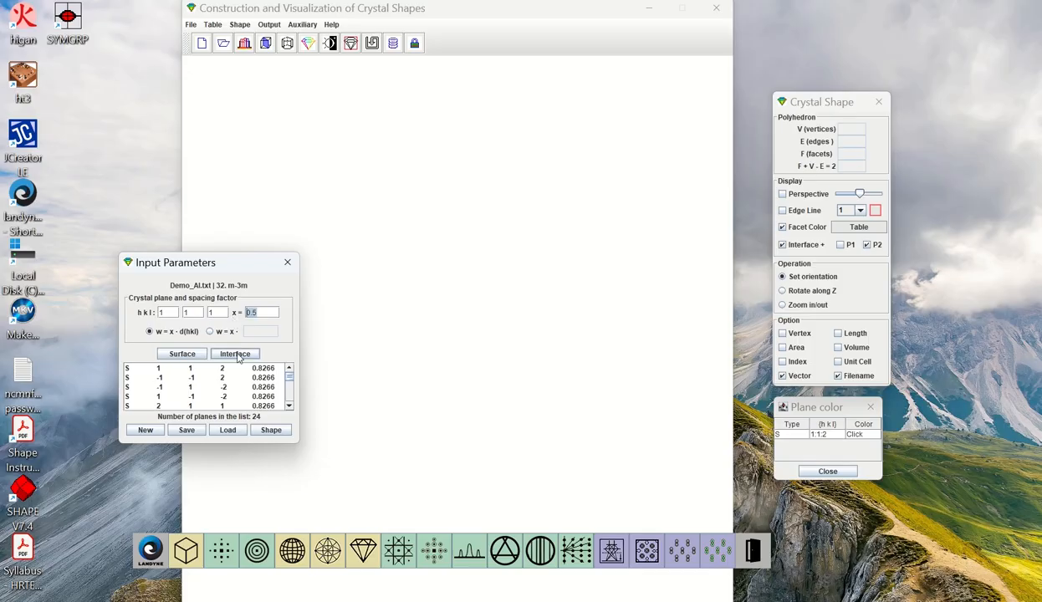
Set the spacing factor to 0.2 for the 1 1 1 plane and add it as an interface
text(0)
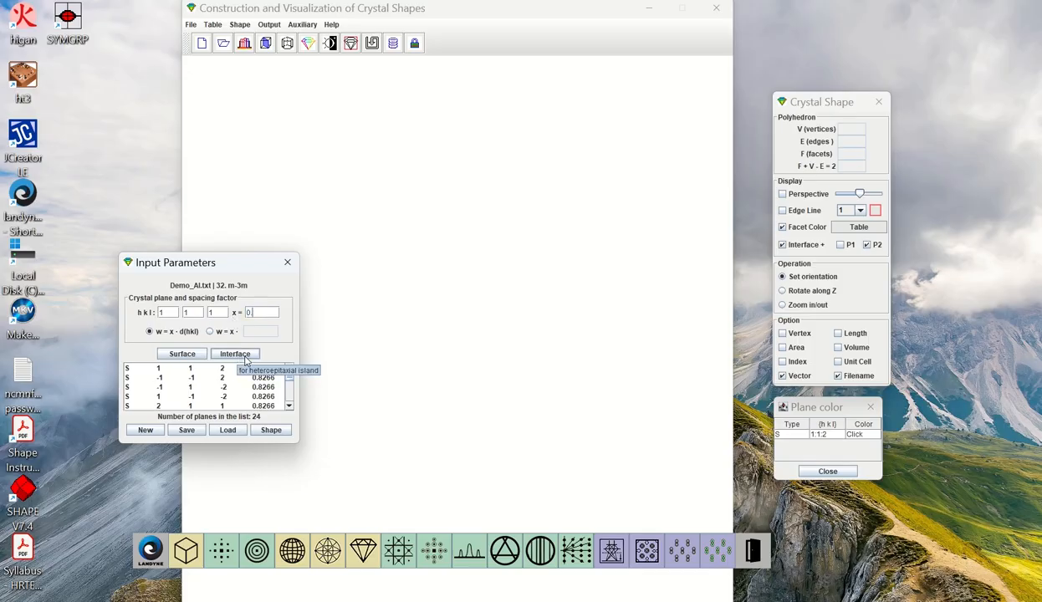
text(.2)
click(248, 355)
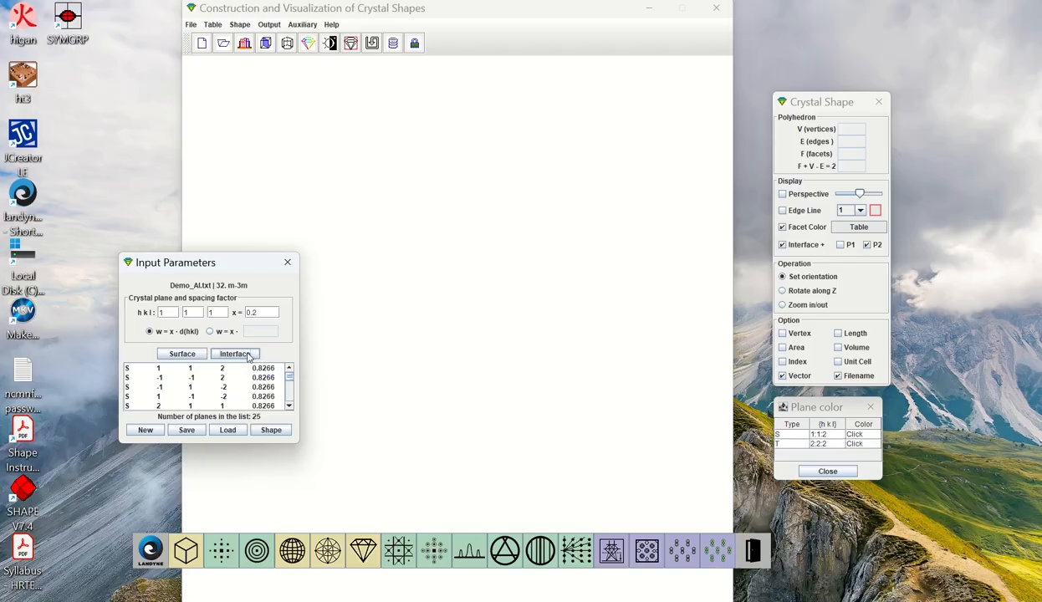
Generate the crystal shape with its interface and colour the 2:2:2 interface plane yellow
click(271, 430)
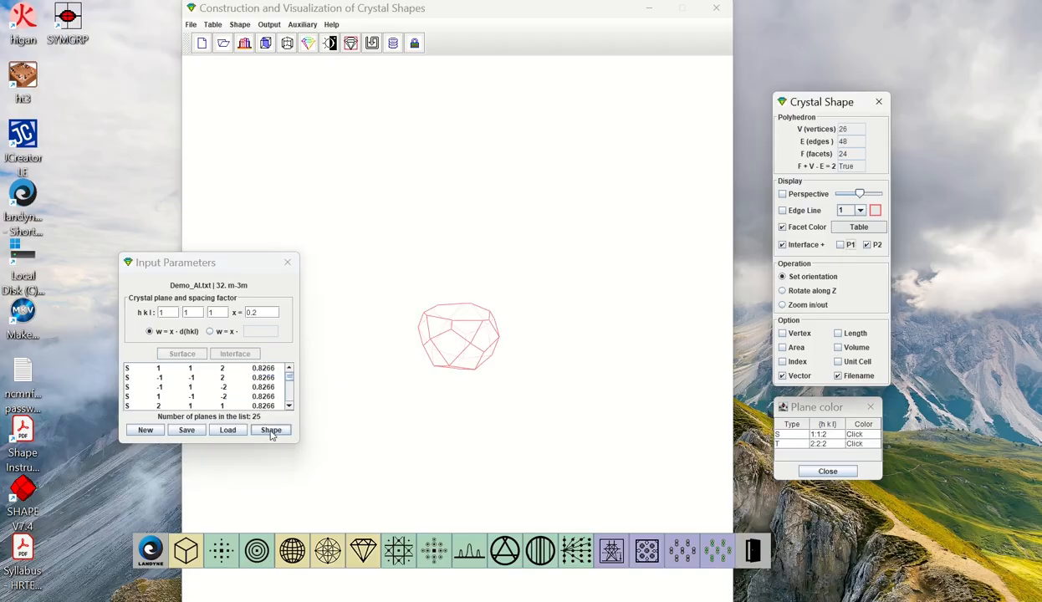
click(865, 445)
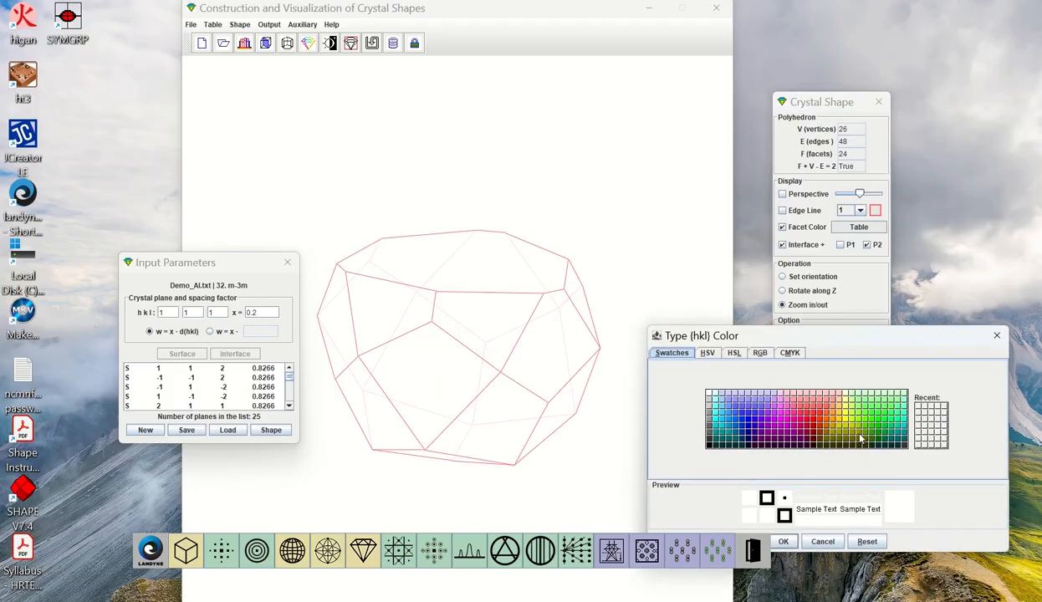
click(822, 409)
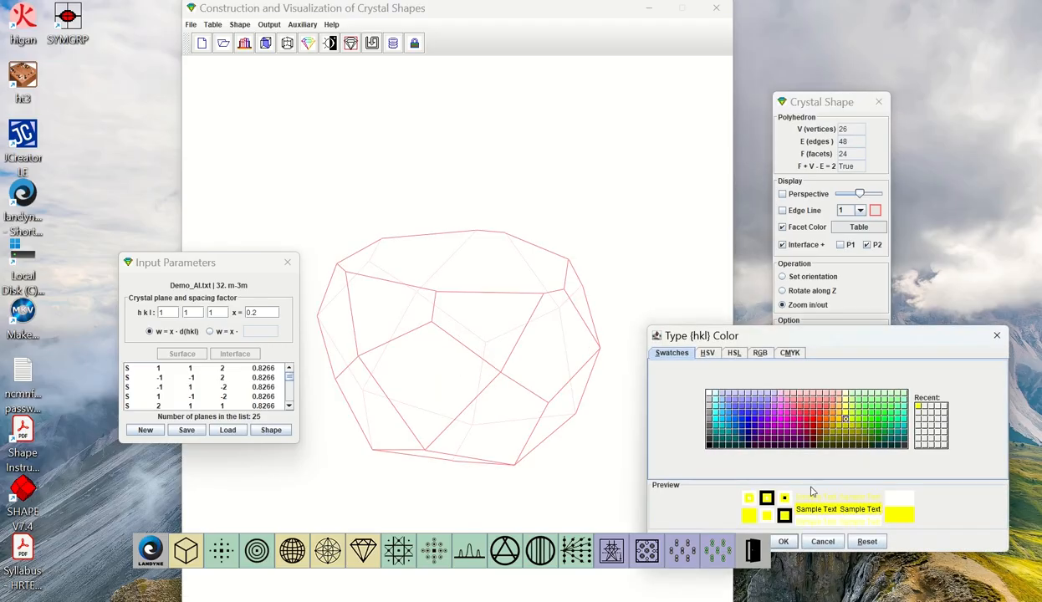
click(783, 542)
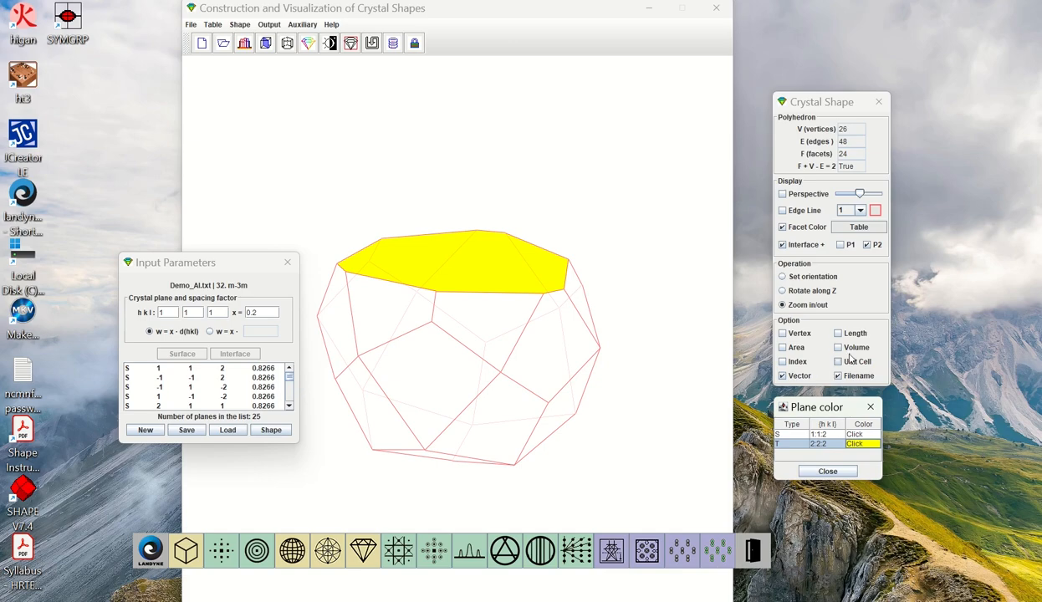
Colour the 1:1:2 surface planes blue-violet
click(855, 435)
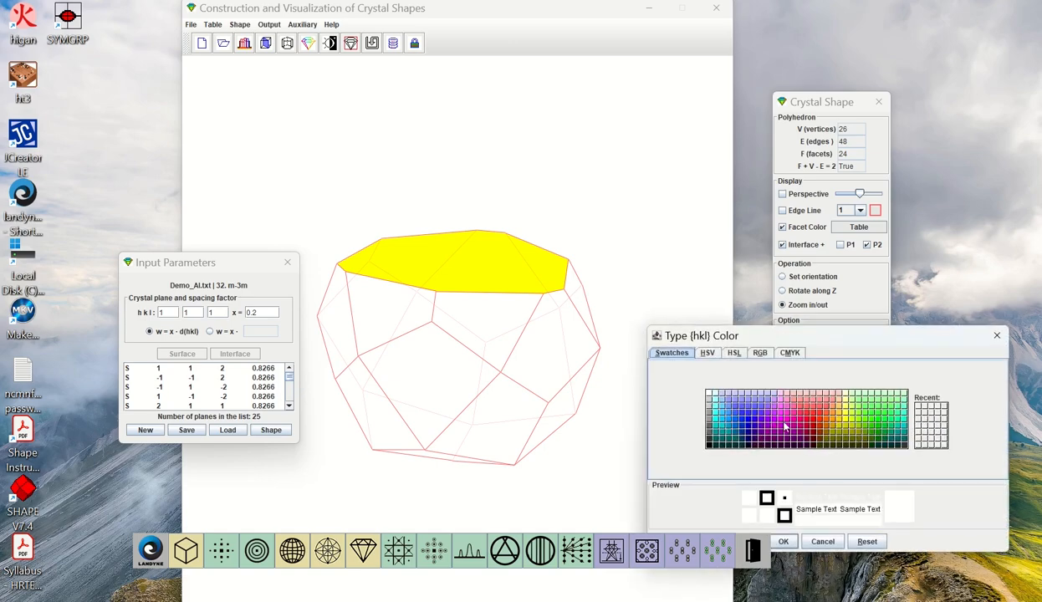
click(761, 409)
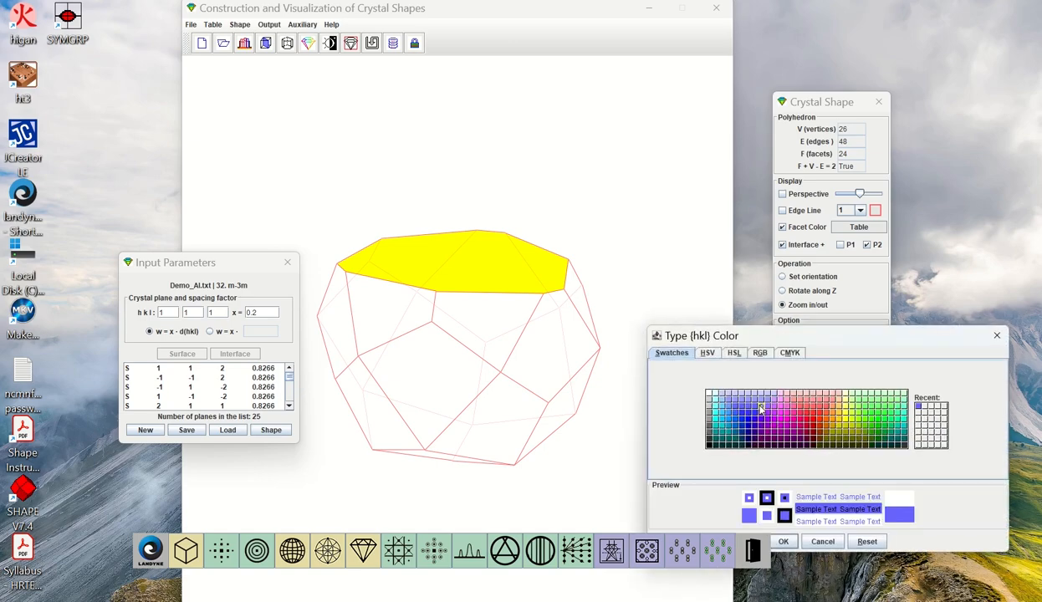
click(783, 541)
Show P1 and hide P2 of the crystal shape, and examine the P1 part from other orientations
drag(660, 421, 645, 465)
click(808, 278)
drag(642, 348, 438, 200)
click(841, 246)
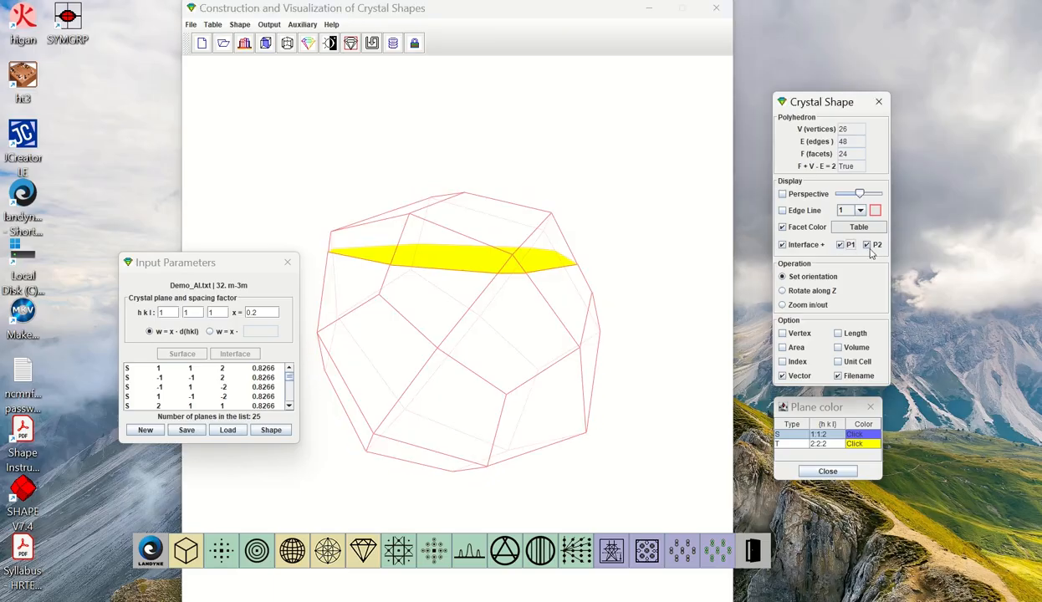
click(868, 244)
drag(668, 250, 599, 291)
drag(568, 404, 561, 323)
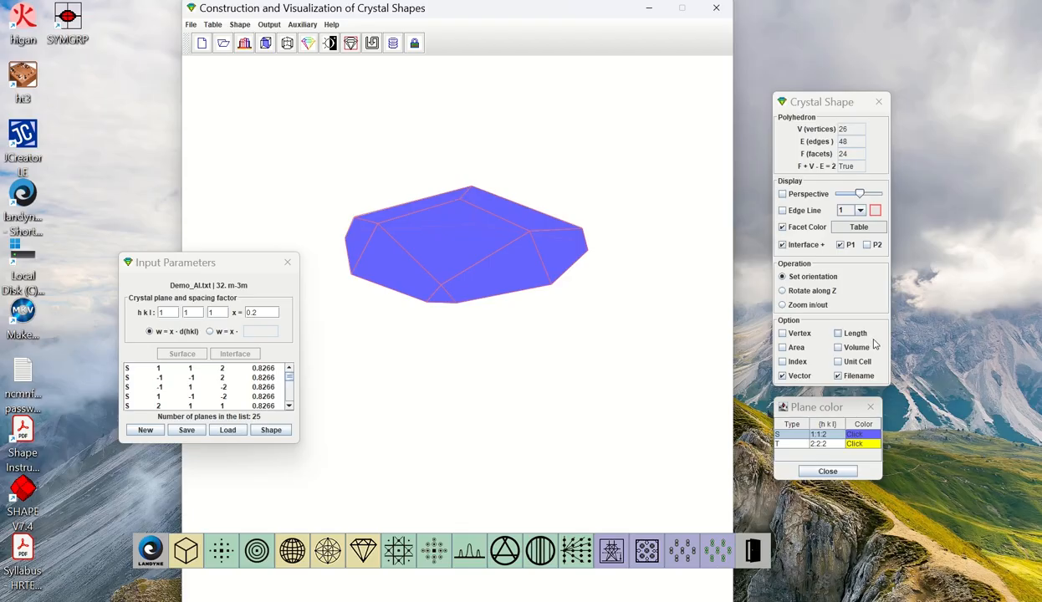
Hide P1 to examine the interface plane alone, and show both P1 and P2 again
click(841, 245)
drag(465, 320, 394, 281)
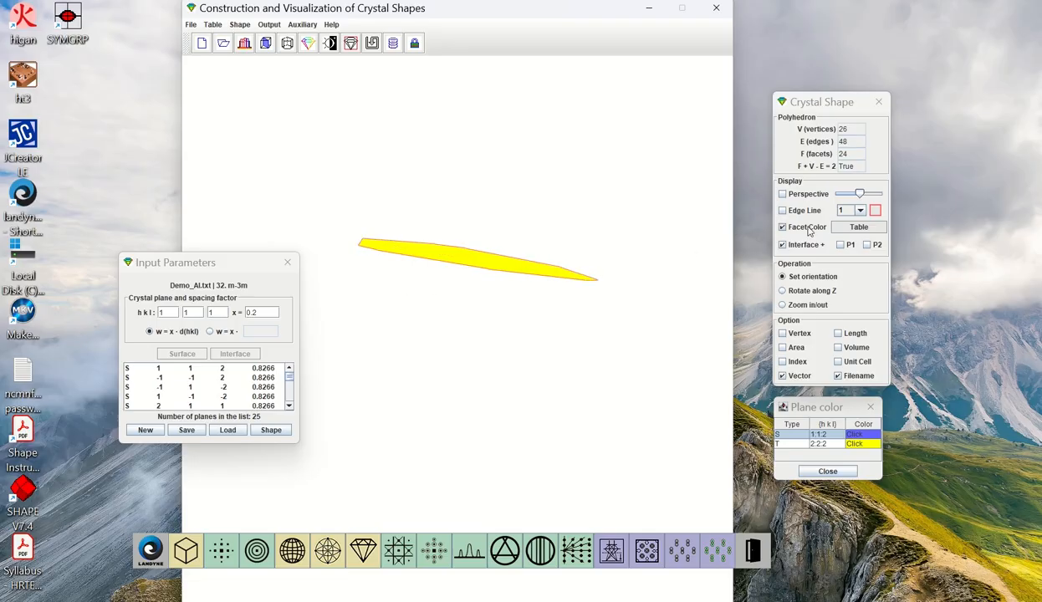
click(848, 245)
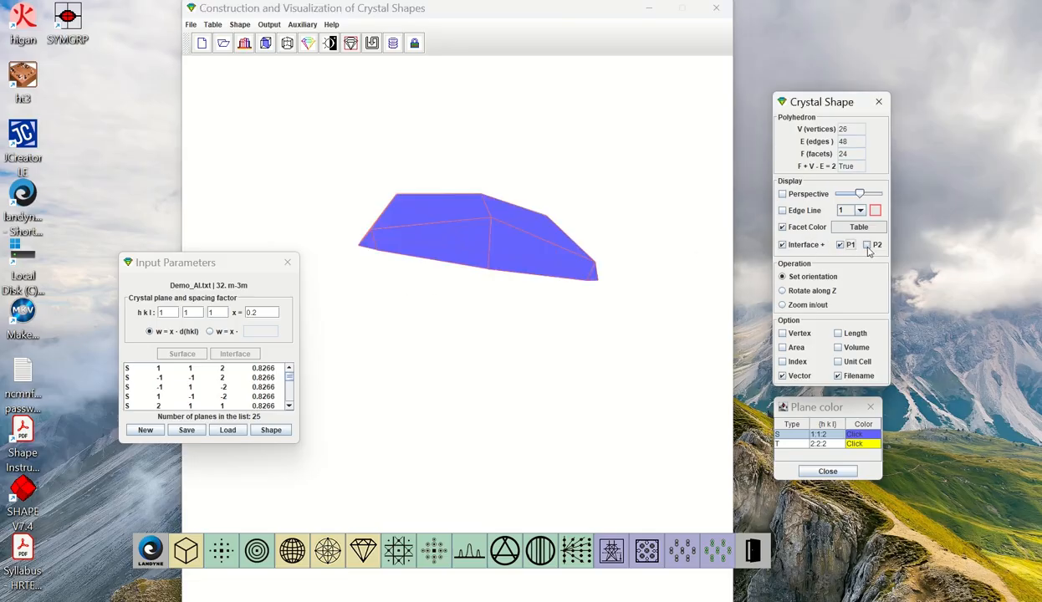
click(866, 244)
mouse_move(600, 272)
mouse_down()
mouse_move(612, 285)
mouse_move(596, 286)
mouse_up()
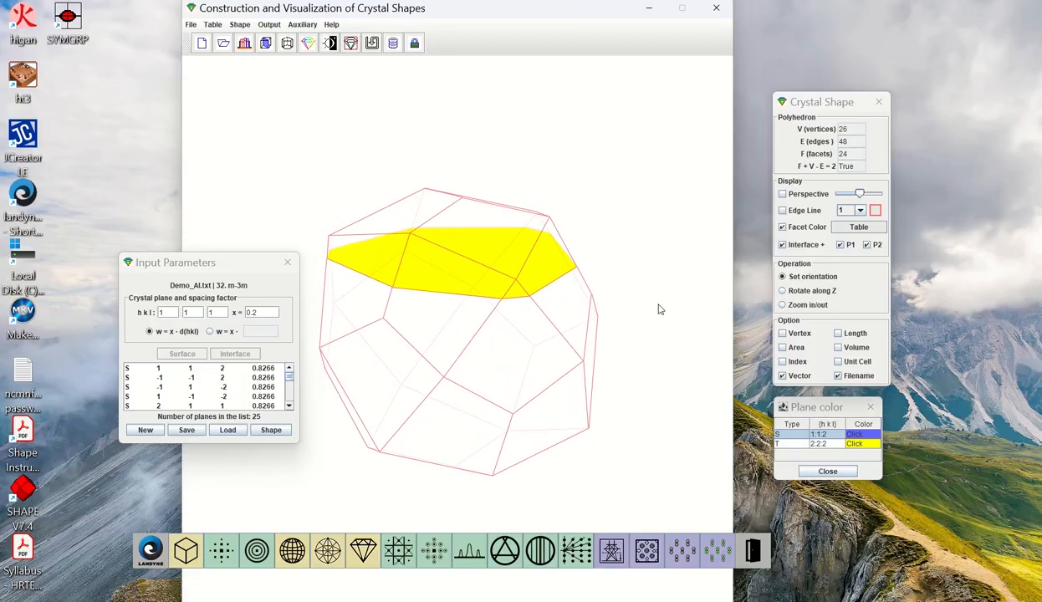
drag(231, 269, 133, 277)
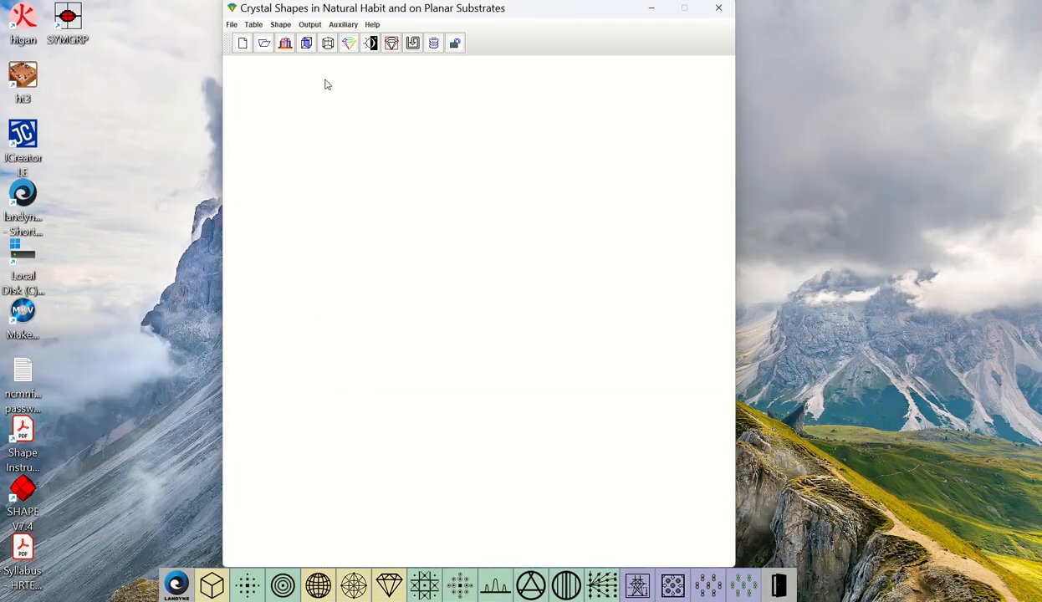
Open the input parameters for a crystal shape and load the crystalline data file Aeschynite-Y.lat.txt
click(306, 43)
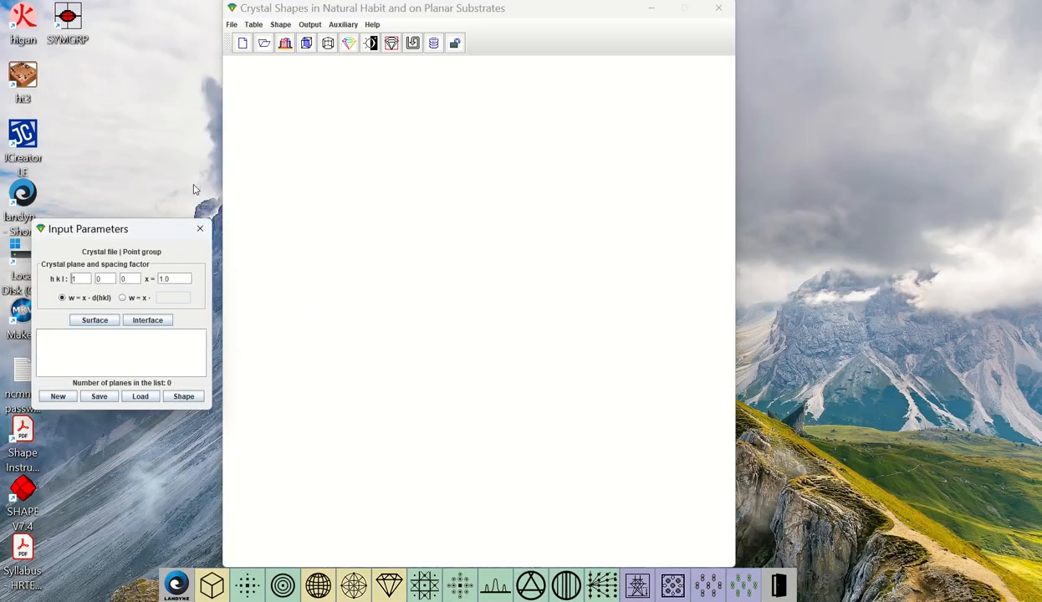
drag(132, 230, 174, 242)
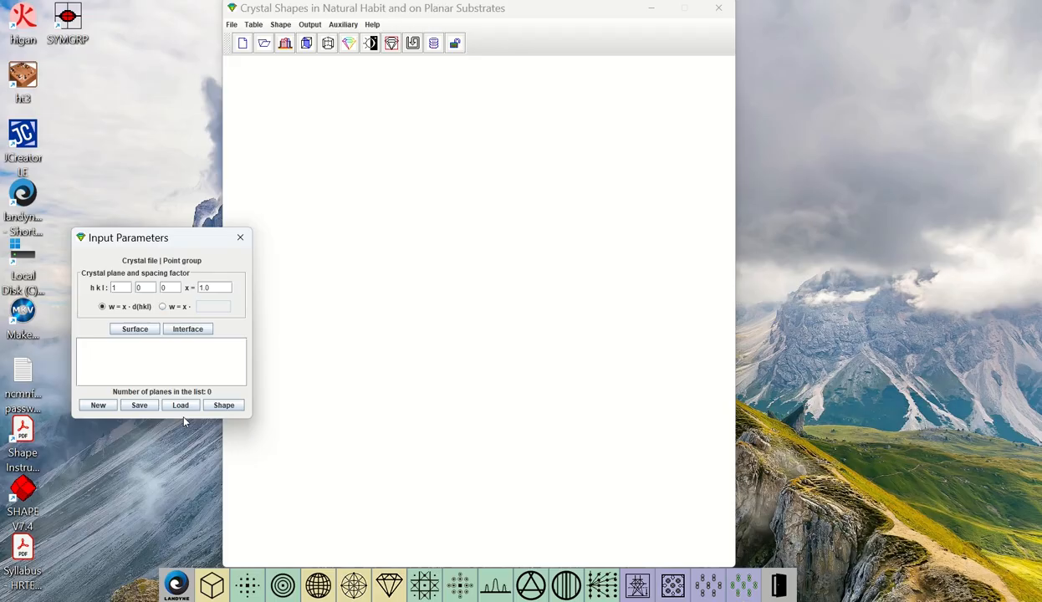
click(231, 26)
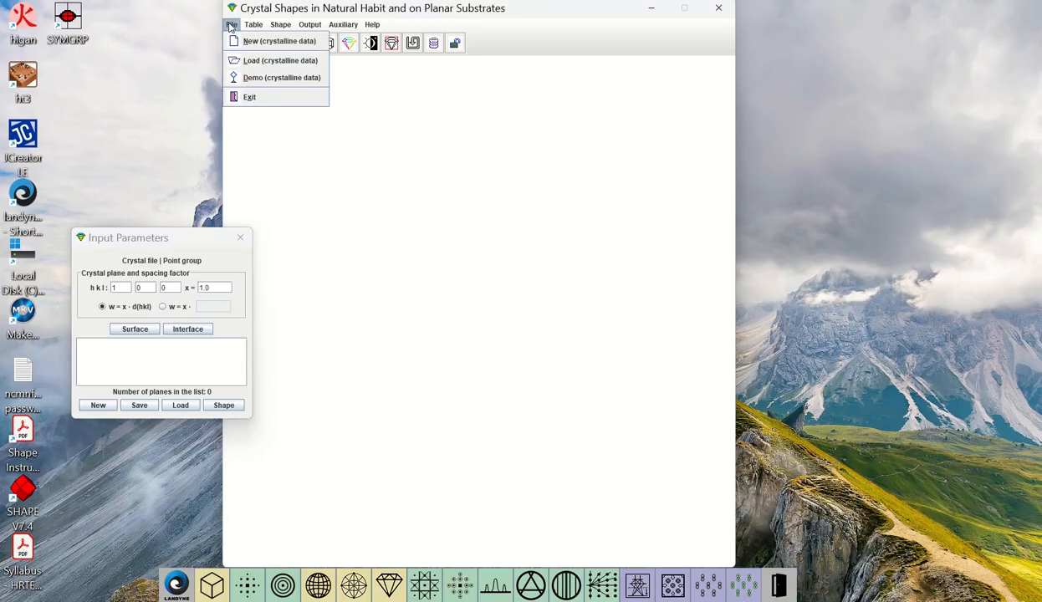
click(268, 61)
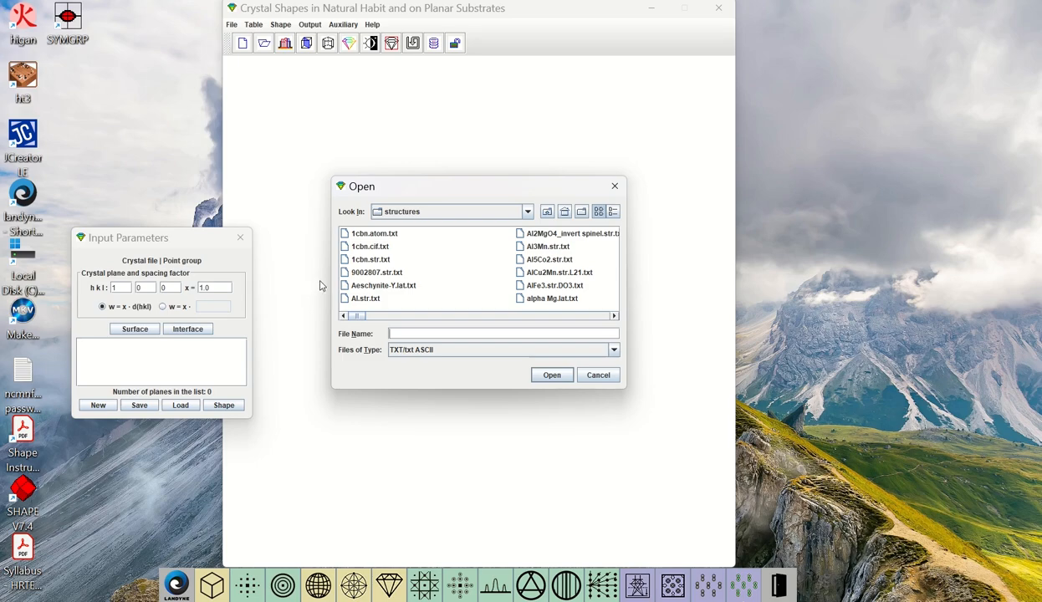
click(558, 379)
click(403, 281)
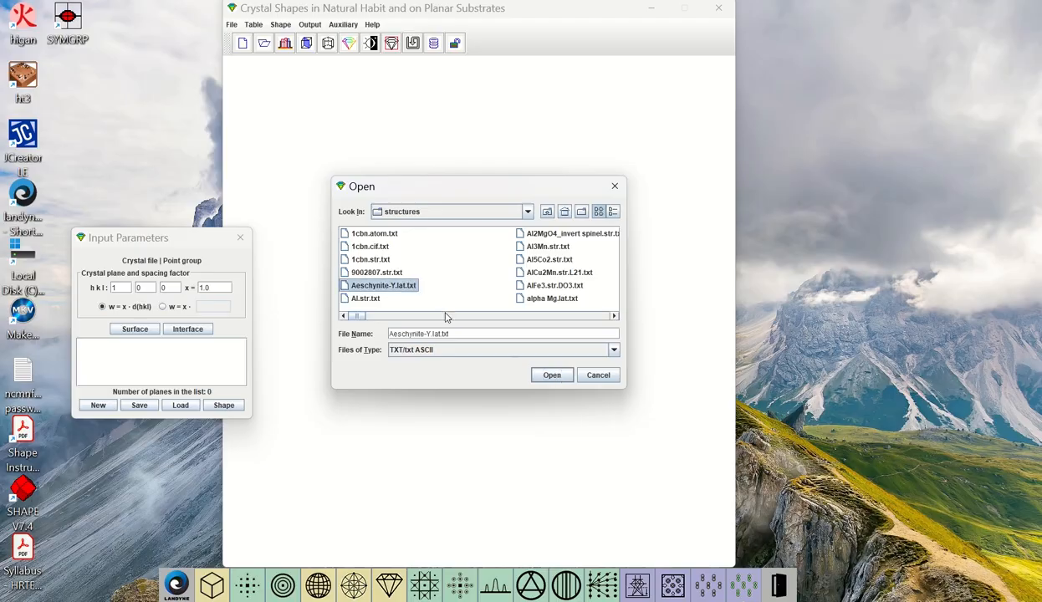
click(548, 375)
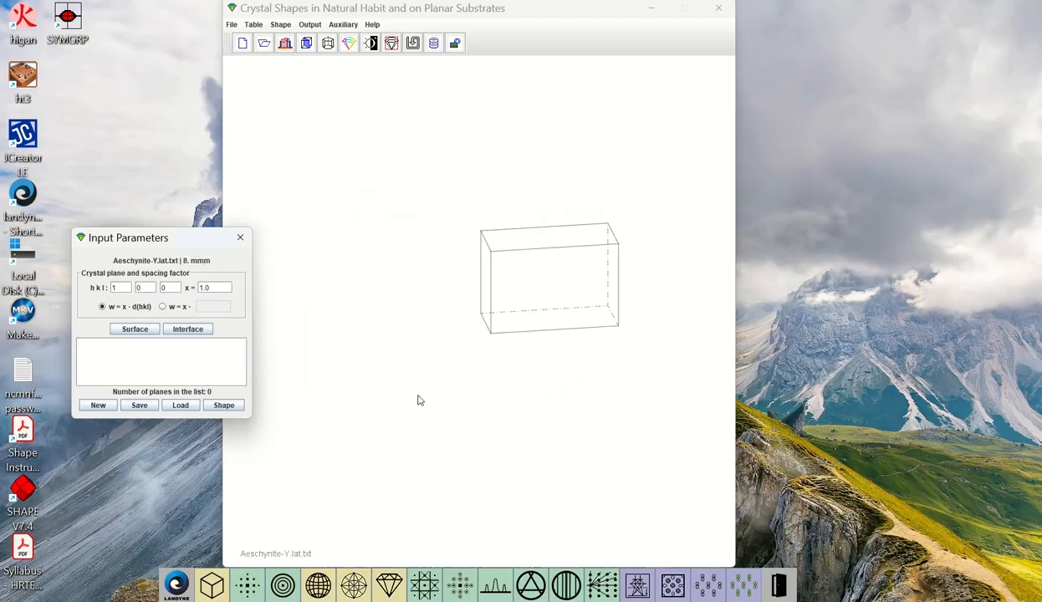
Load the plane list from Aeschynite-Y_crysp2.txt and generate the crystal shape from it
click(185, 408)
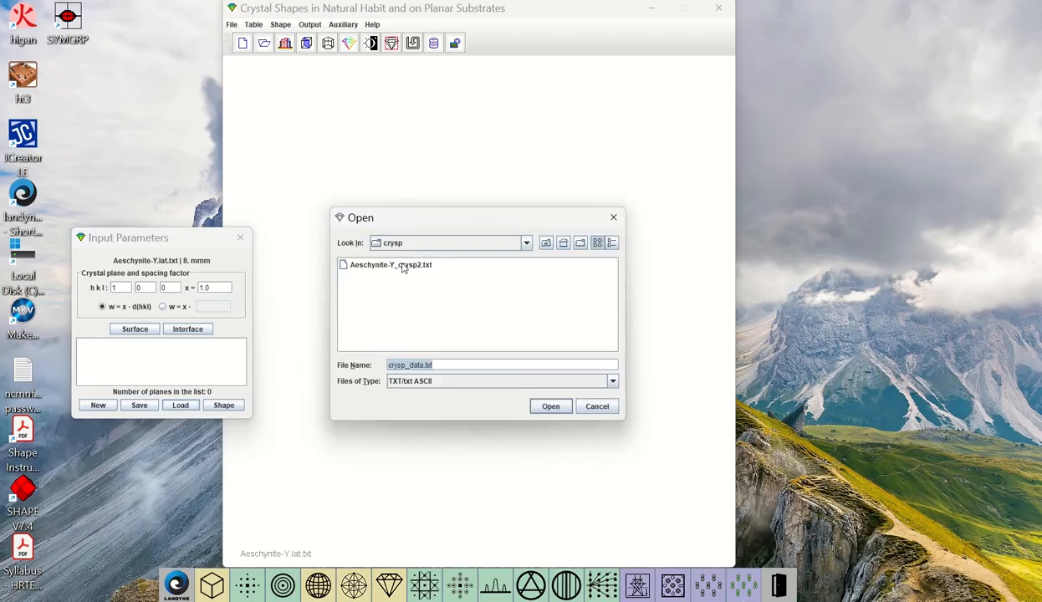
click(393, 265)
click(551, 406)
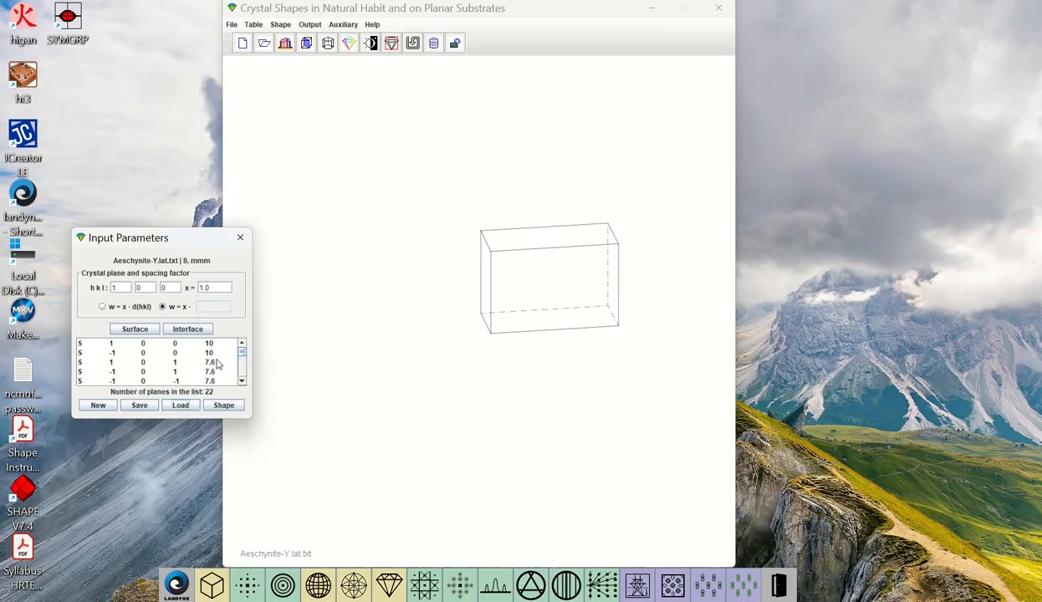
mouse_move(242, 351)
mouse_down()
mouse_move(242, 377)
mouse_move(247, 343)
mouse_up()
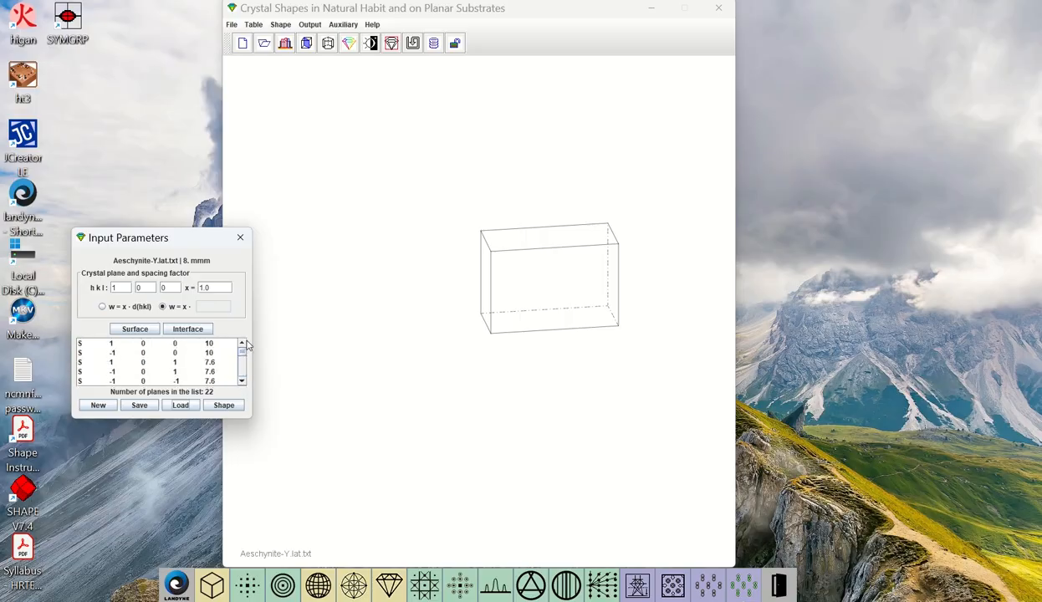
click(224, 406)
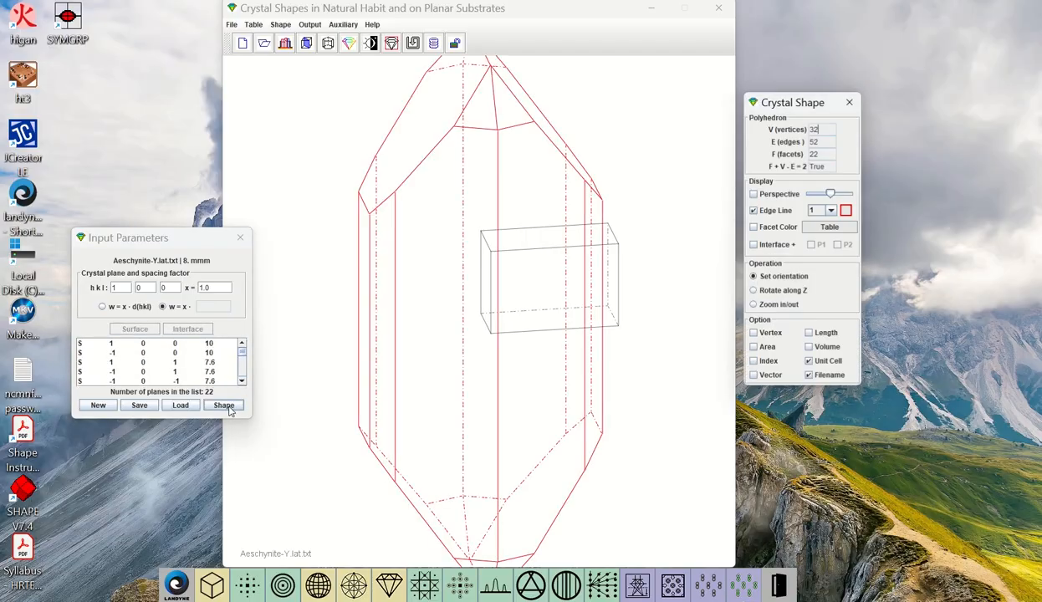
Turn on facet colours and hide the unit cell, and examine the smaller-scaled crystal from other orientations
click(775, 230)
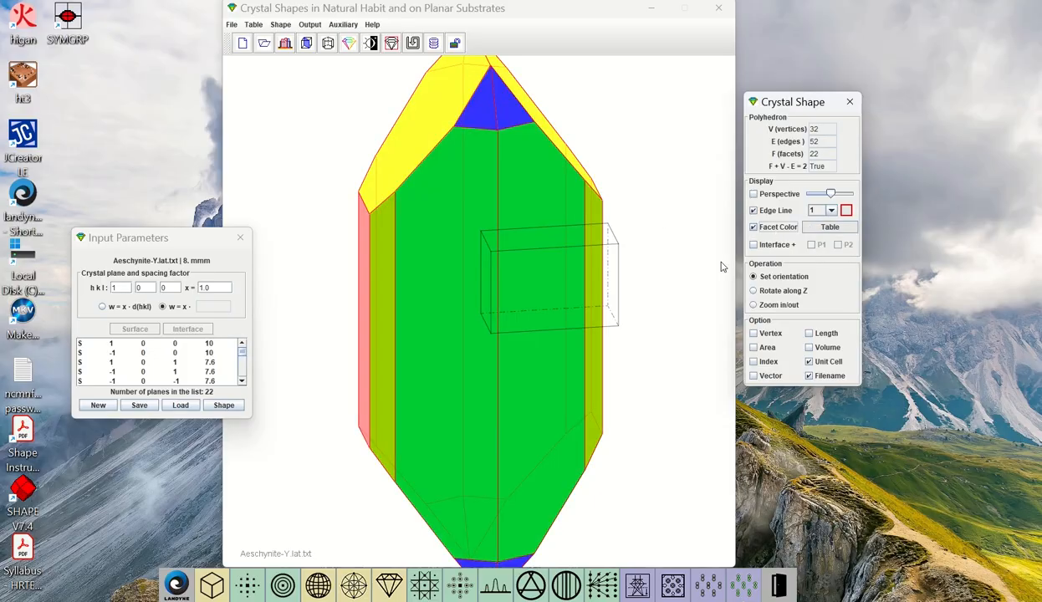
click(816, 362)
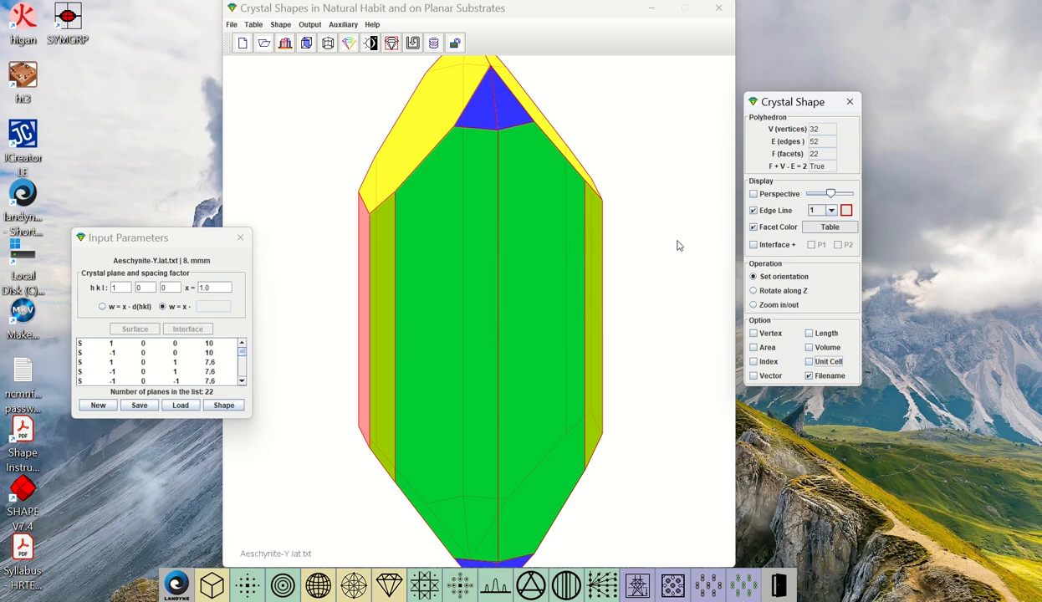
click(771, 290)
drag(652, 190, 636, 255)
click(776, 305)
drag(602, 451, 640, 113)
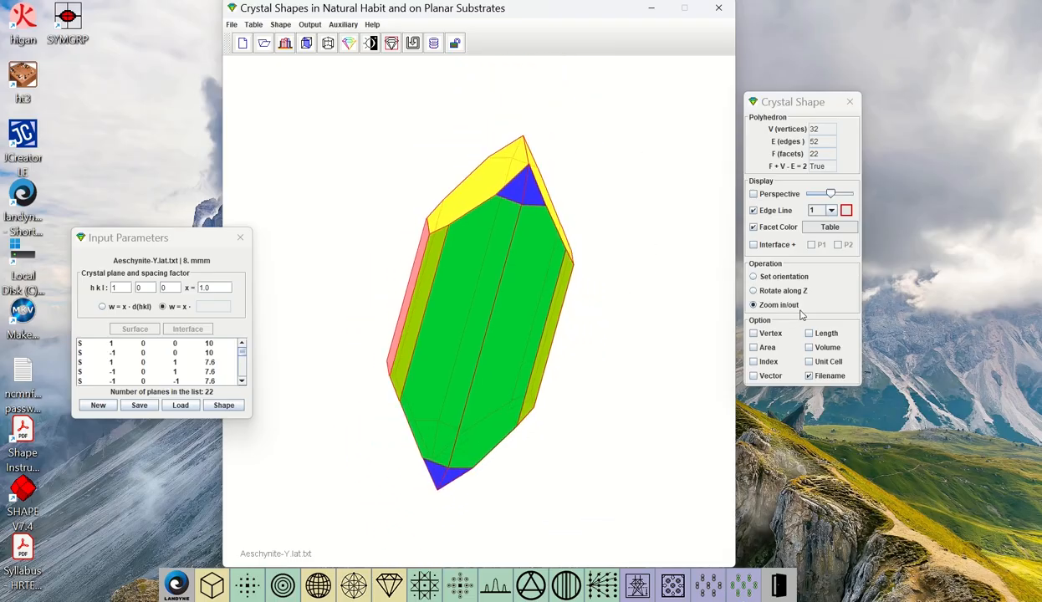
click(754, 276)
drag(652, 284, 473, 42)
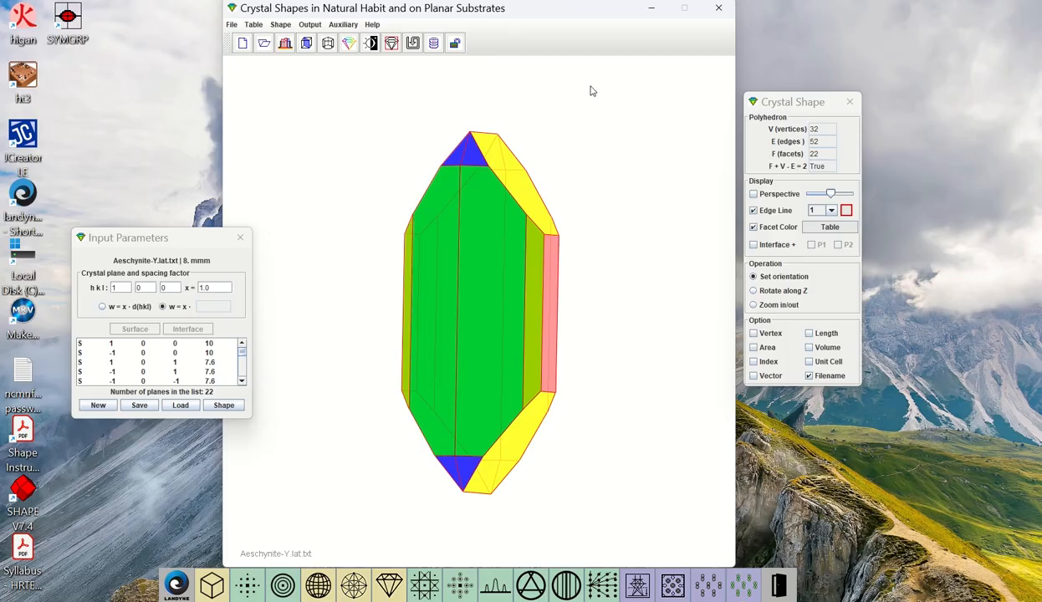
Open the extended input parameters, look through the available point groups, and choose I 235 icosahedral
click(392, 43)
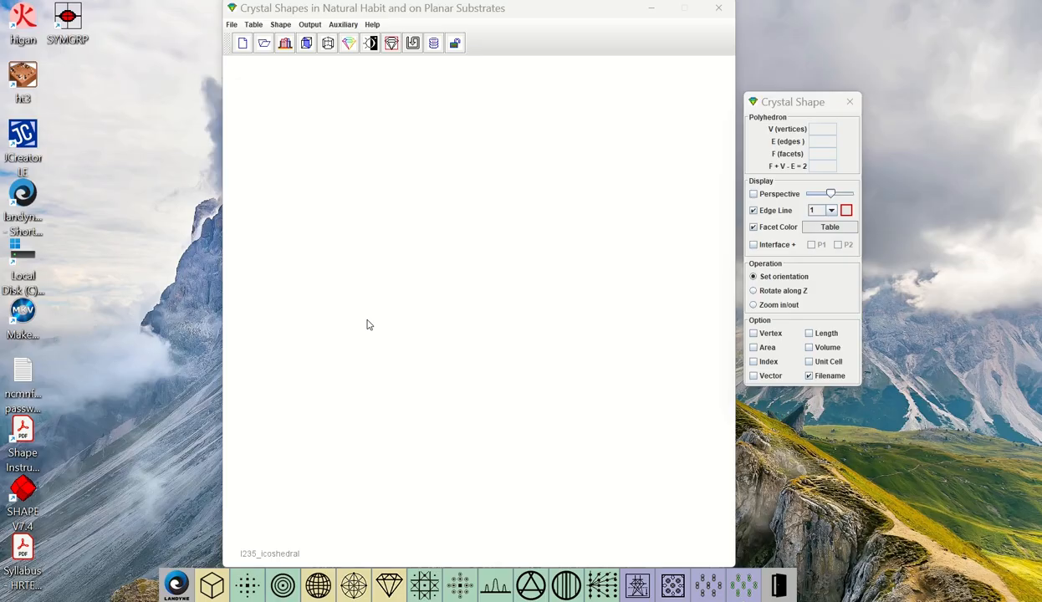
click(328, 42)
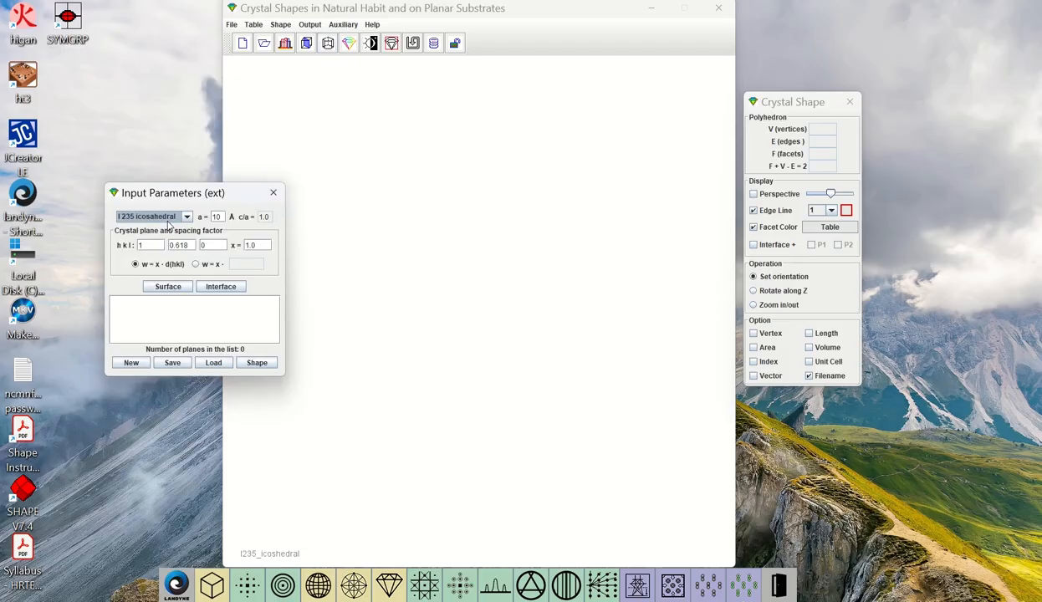
click(187, 217)
scroll(181, 260, down, 5)
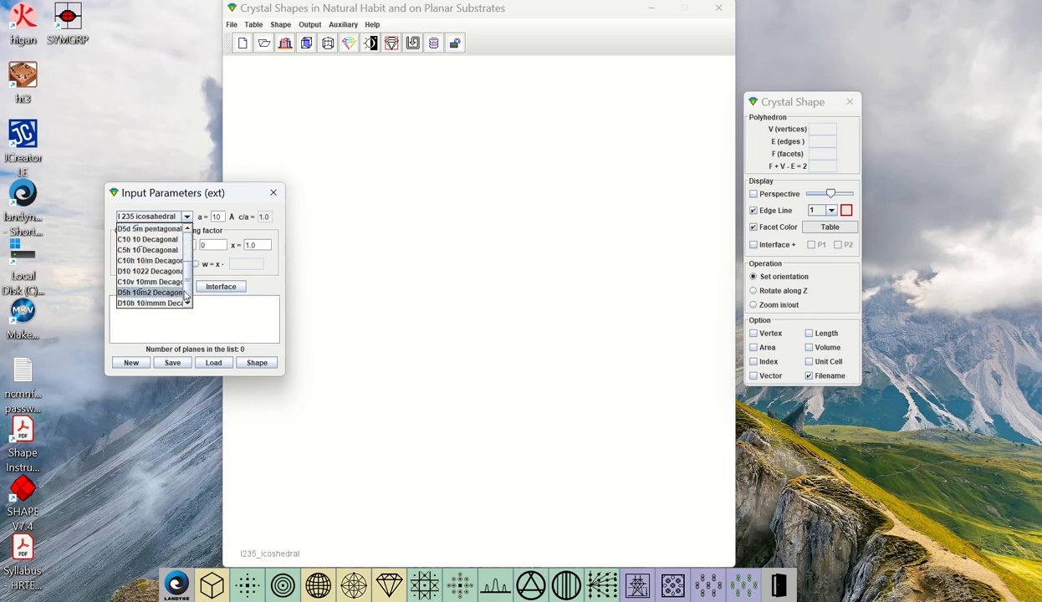
scroll(186, 276, up, 5)
click(165, 231)
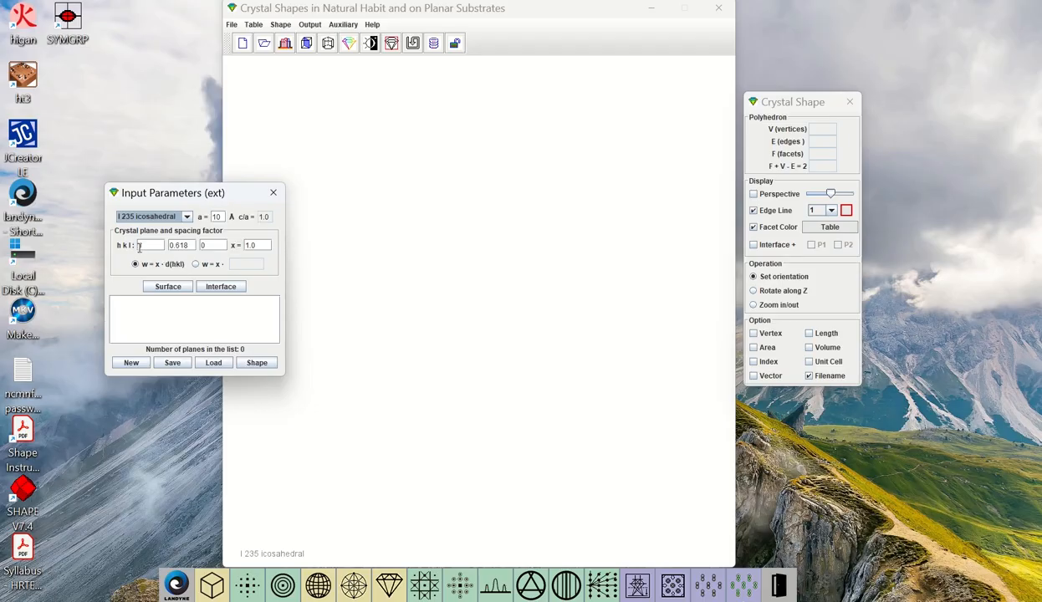
Add the 1 1 0 planes with spacing factor 1.0 as surfaces and generate the icosahedral shape
double_click(184, 245)
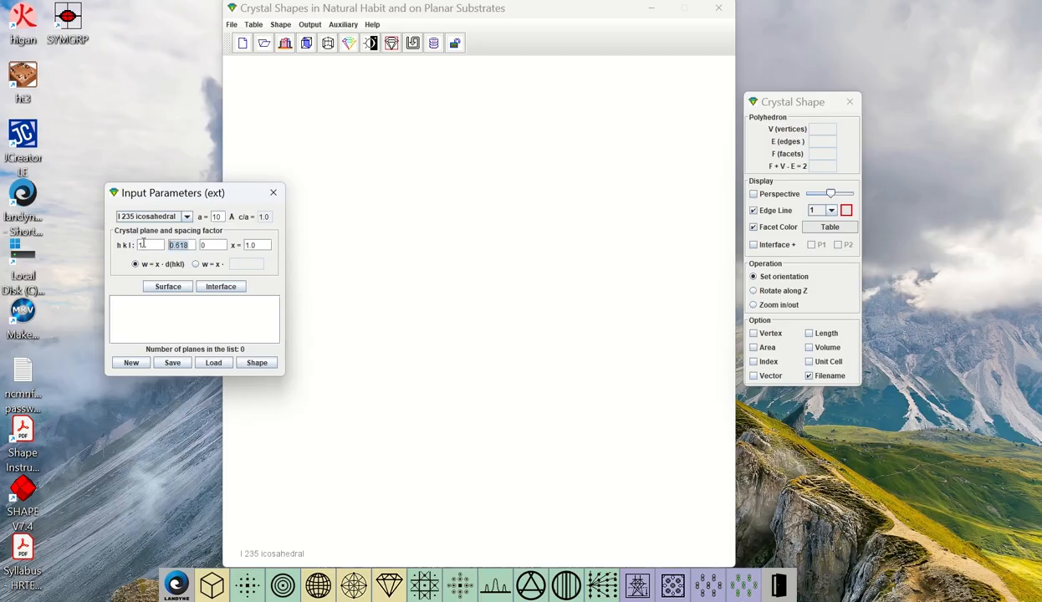
text(1)
click(169, 289)
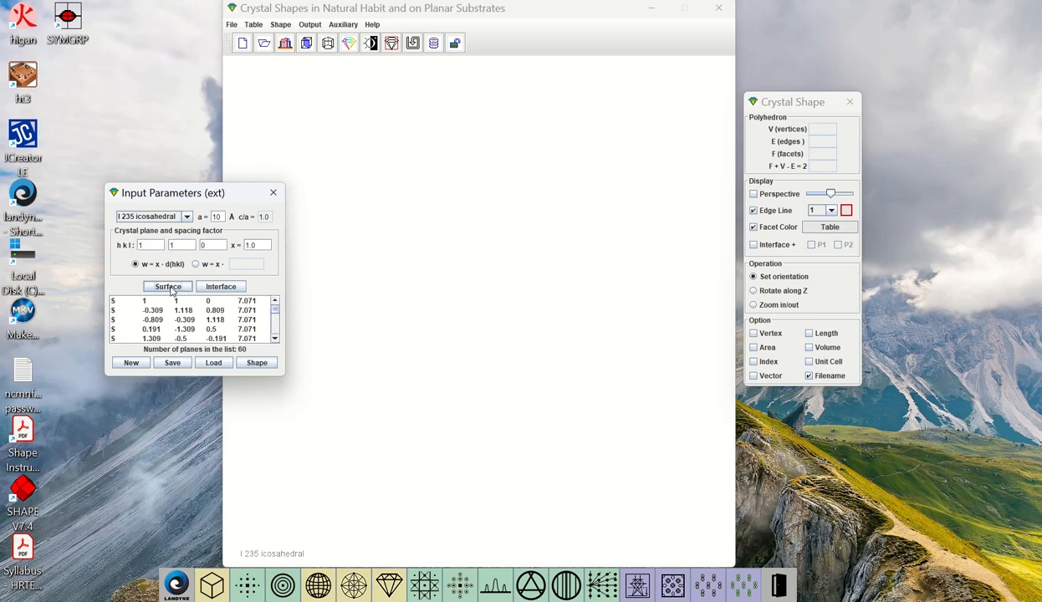
click(257, 365)
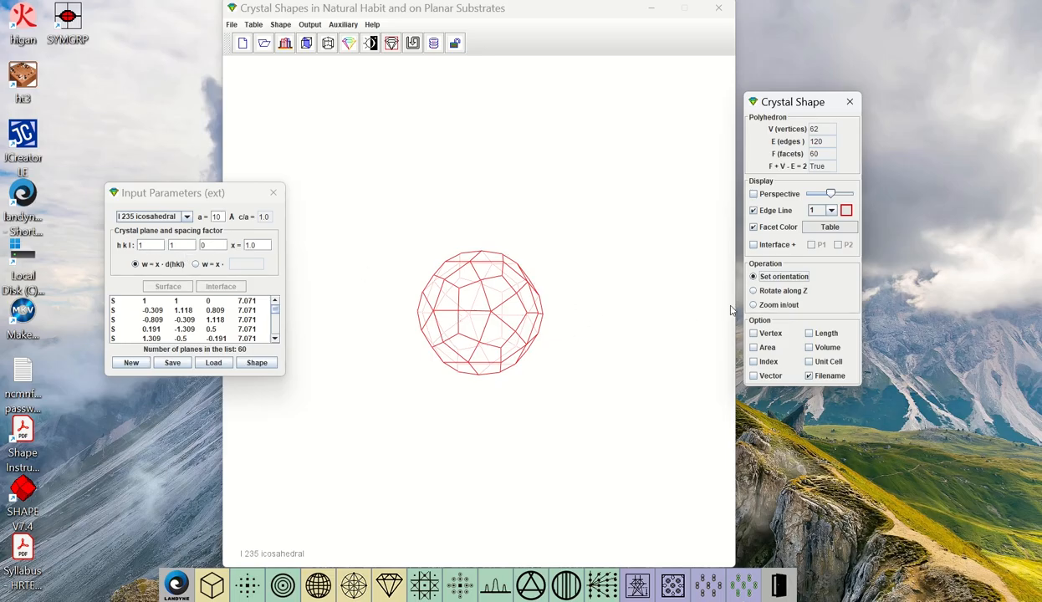
Enlarge the icosahedral polyhedron and examine it from several orientations
click(755, 305)
drag(559, 306, 547, 486)
drag(589, 200, 595, 504)
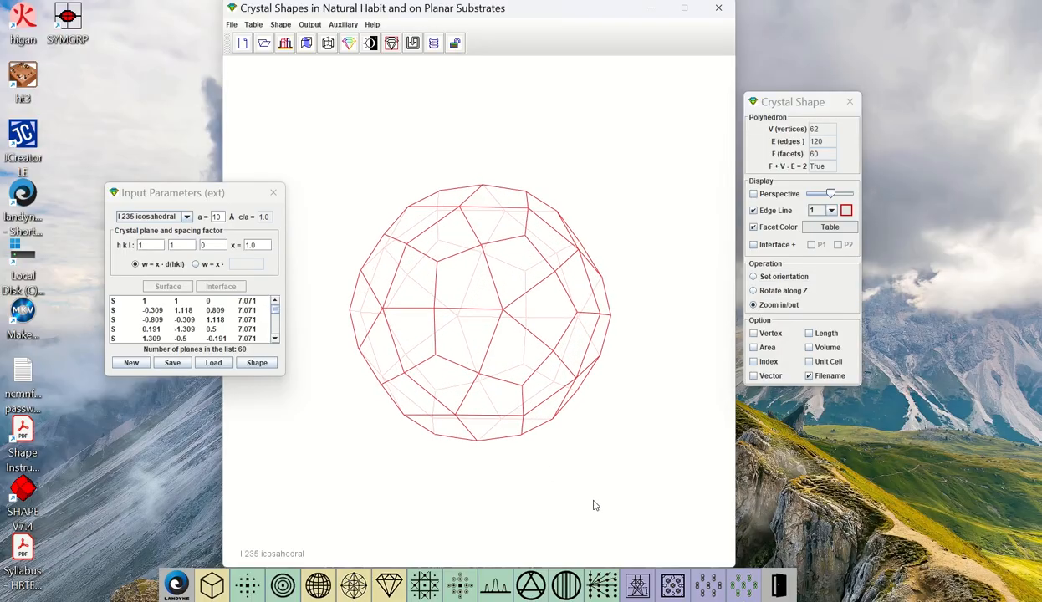
click(777, 278)
drag(661, 290, 623, 319)
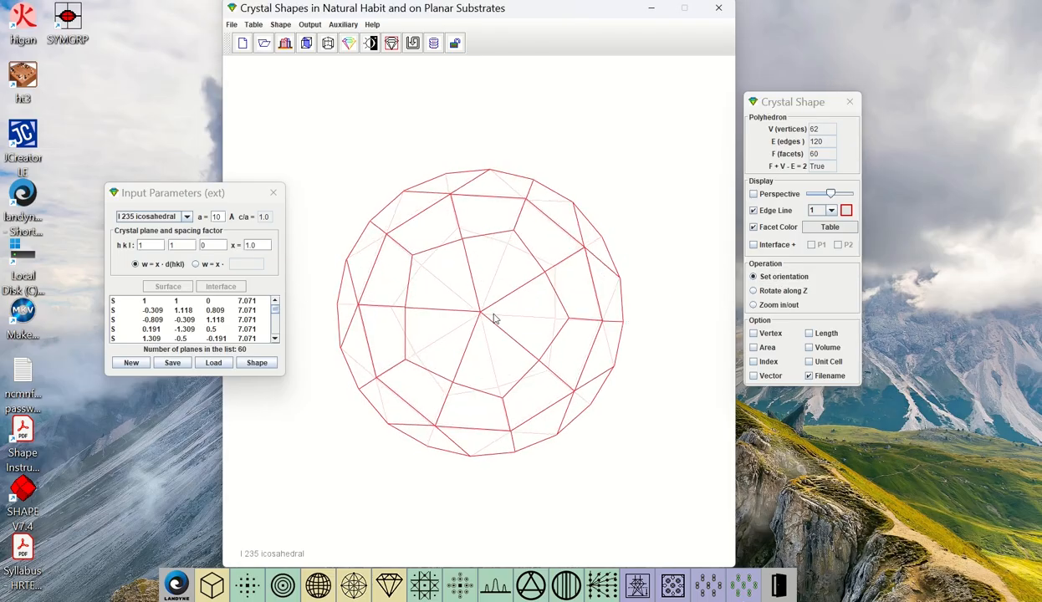
drag(576, 236, 470, 306)
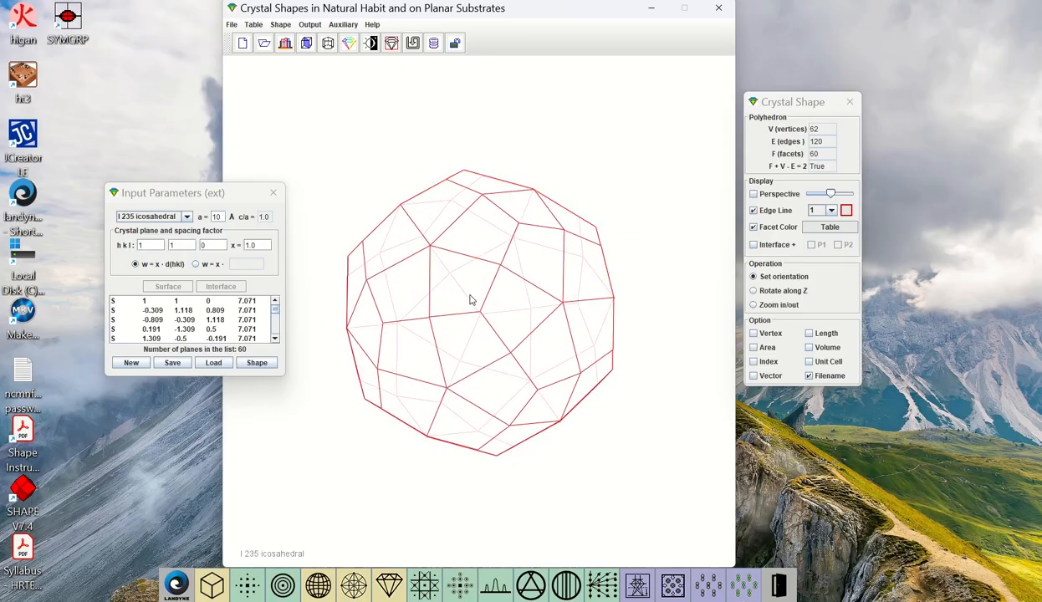
Set the main window size to 810 and save it, moving the input parameters dialog clear of the drawing window
drag(594, 264, 599, 302)
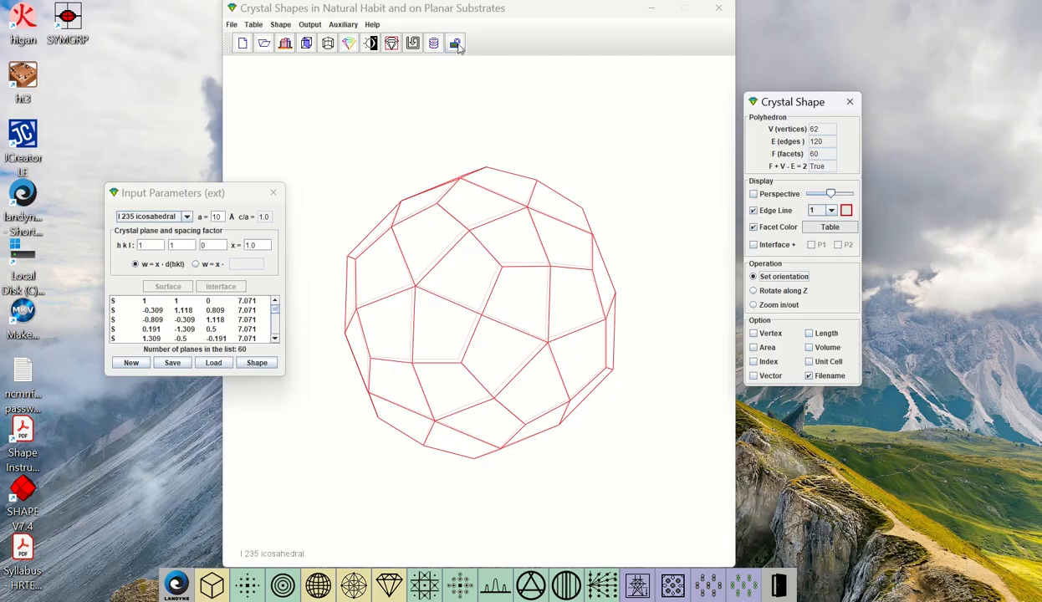
click(342, 25)
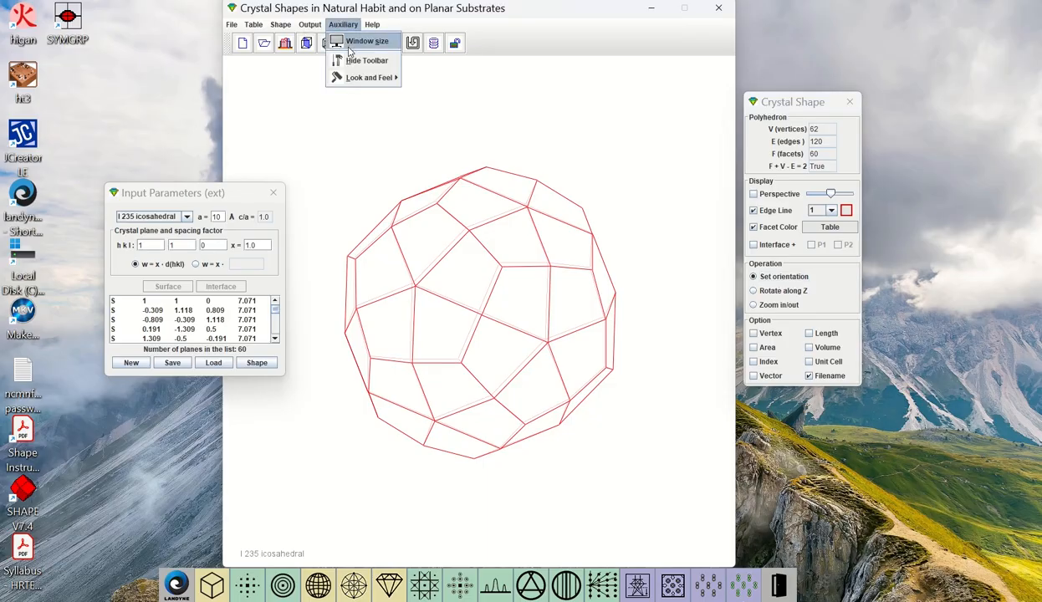
click(345, 41)
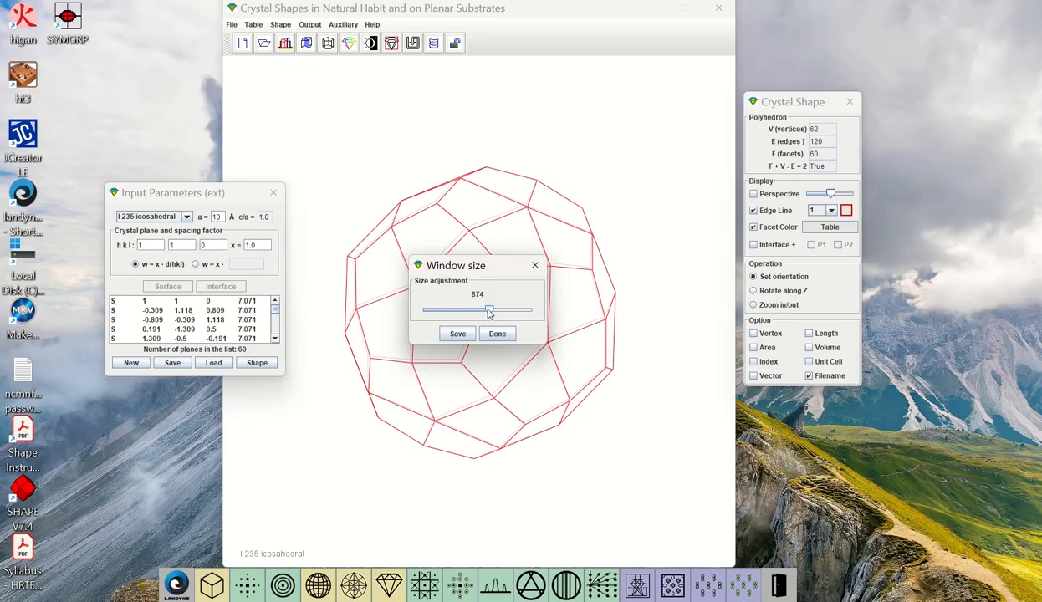
drag(490, 313, 480, 317)
drag(236, 193, 171, 196)
drag(485, 277, 678, 410)
click(654, 467)
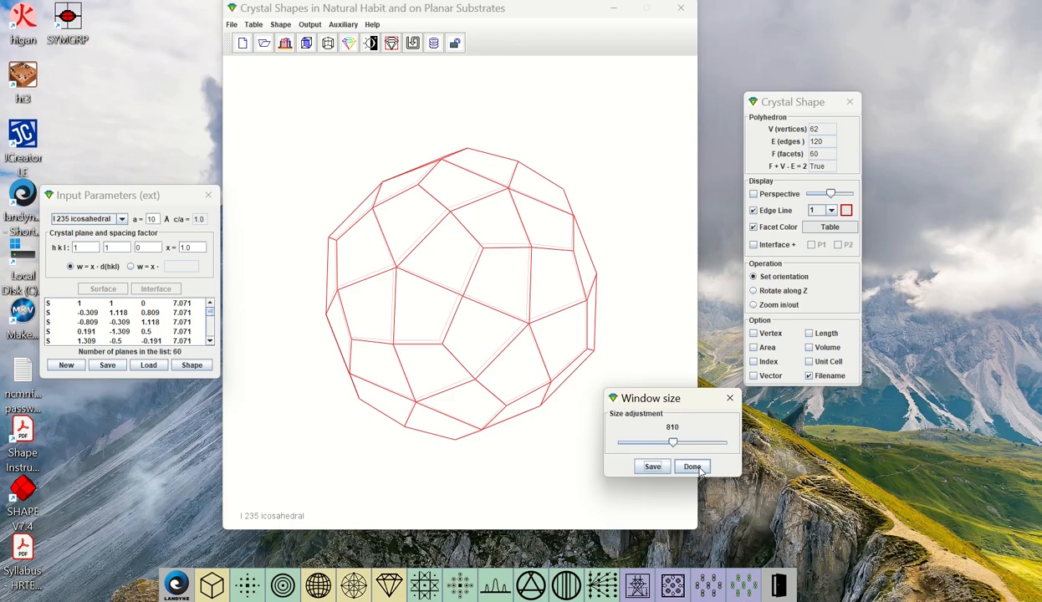
click(692, 467)
Show the output region of interest around the icosahedral polyhedron, with size 600 and 300 PPI, and rotate the shape inside it
mouse_move(553, 347)
mouse_down()
mouse_move(539, 360)
mouse_move(477, 320)
mouse_move(533, 304)
mouse_move(537, 338)
mouse_up()
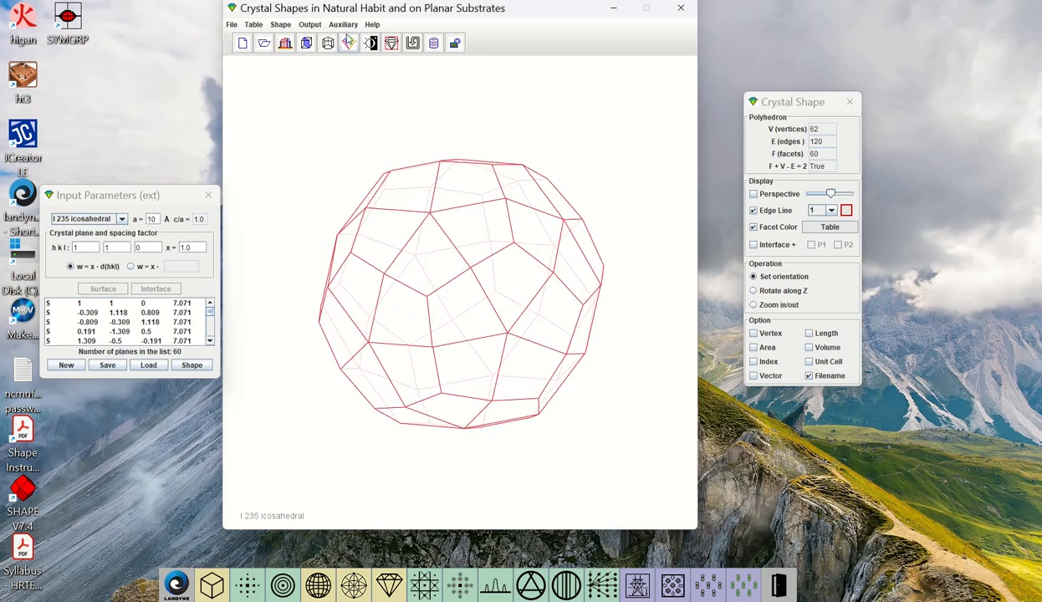
click(311, 25)
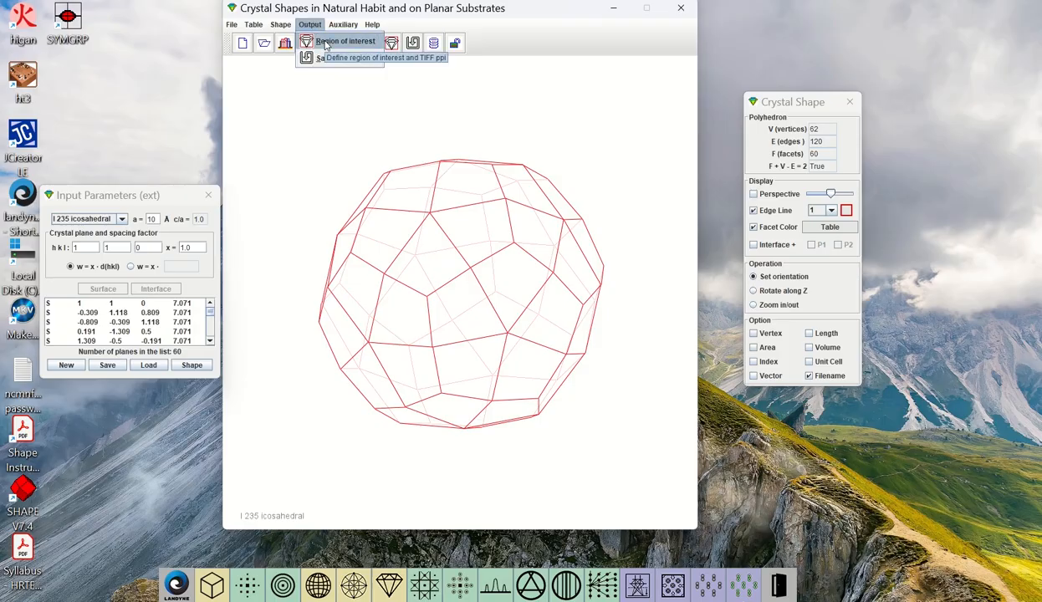
click(327, 46)
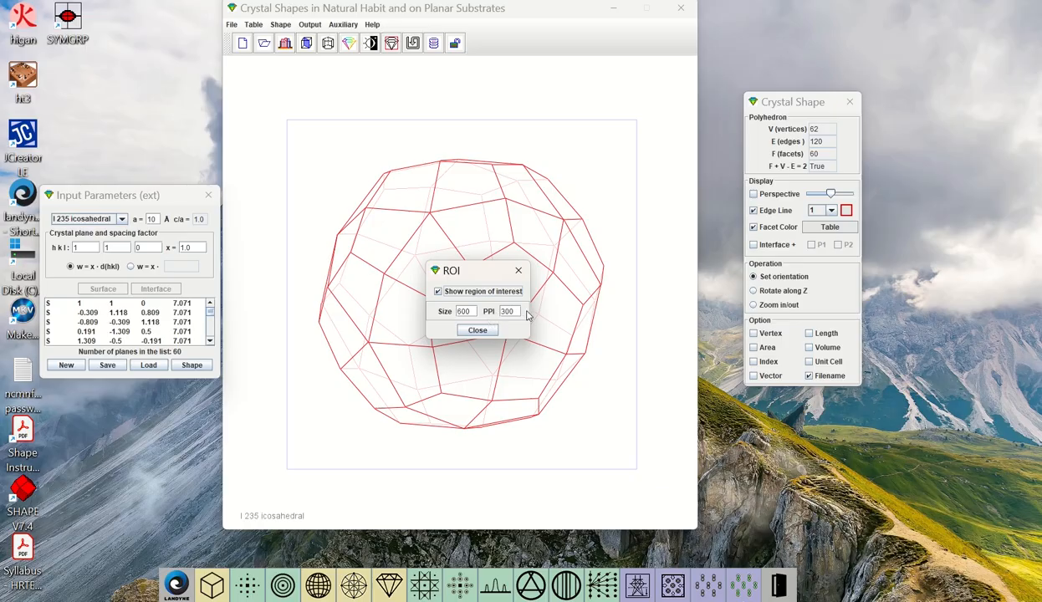
click(478, 331)
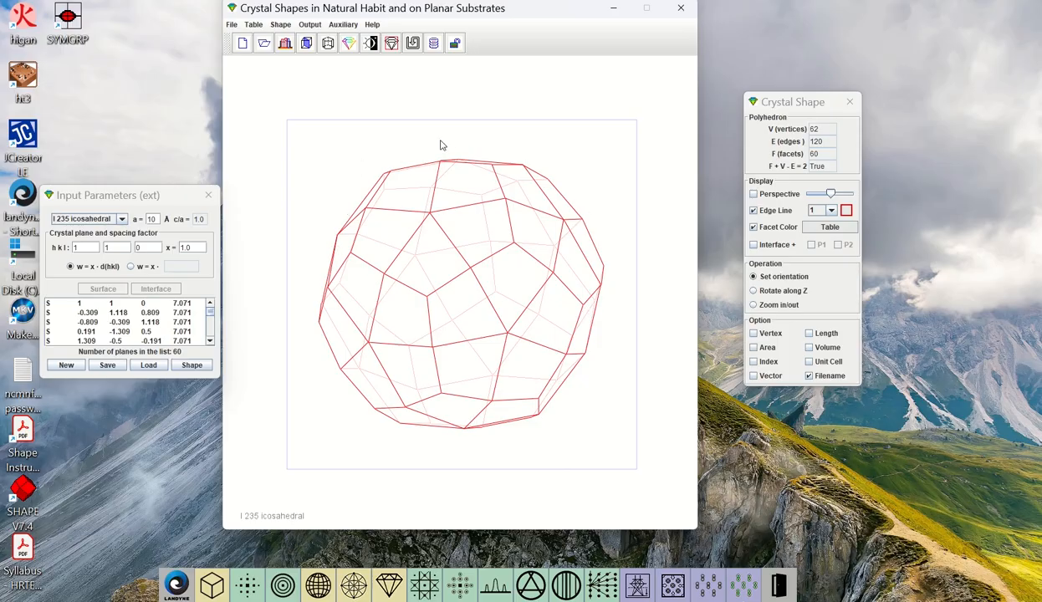
drag(499, 271, 421, 172)
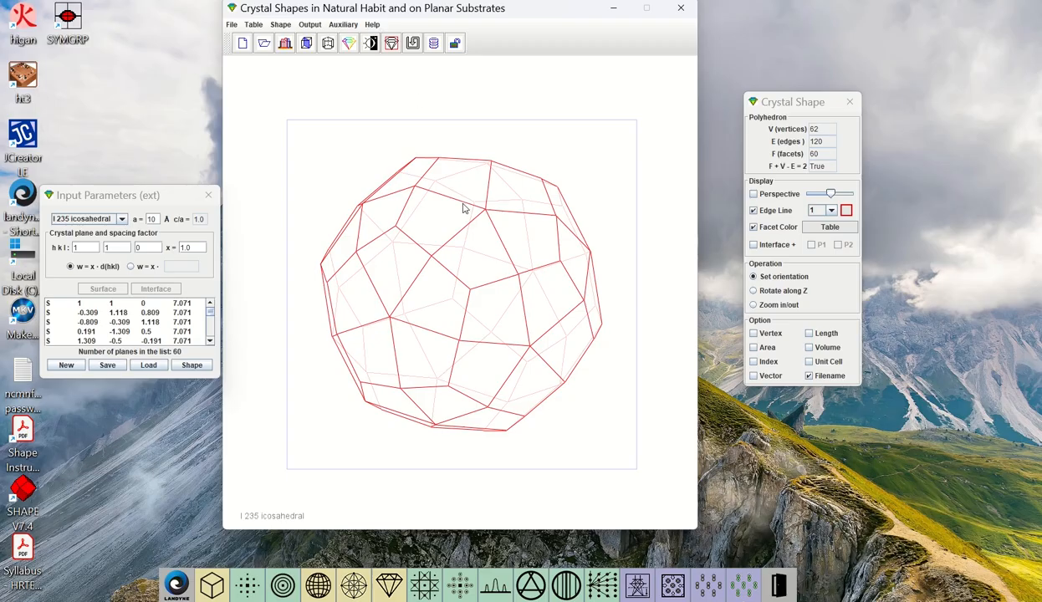
Start saving the display as an image and look through the available image file formats
click(344, 26)
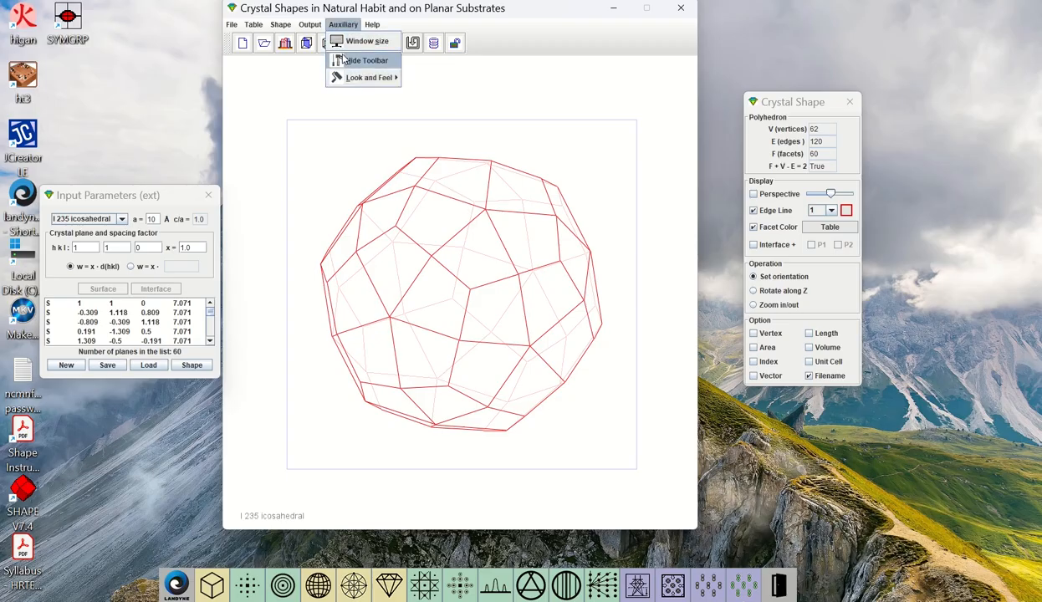
mouse_move(310, 25)
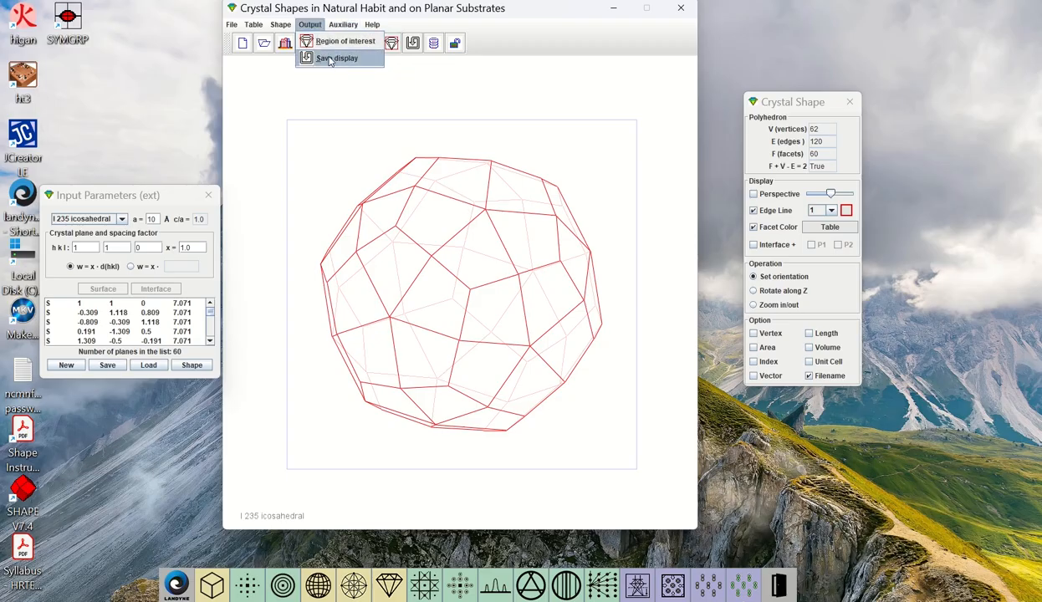
click(331, 60)
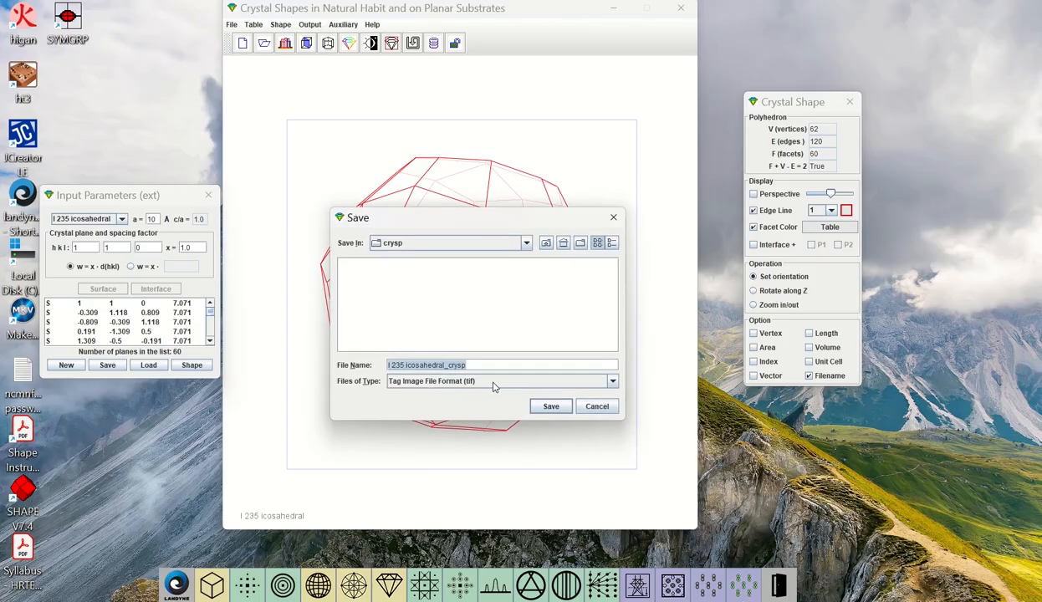
click(600, 379)
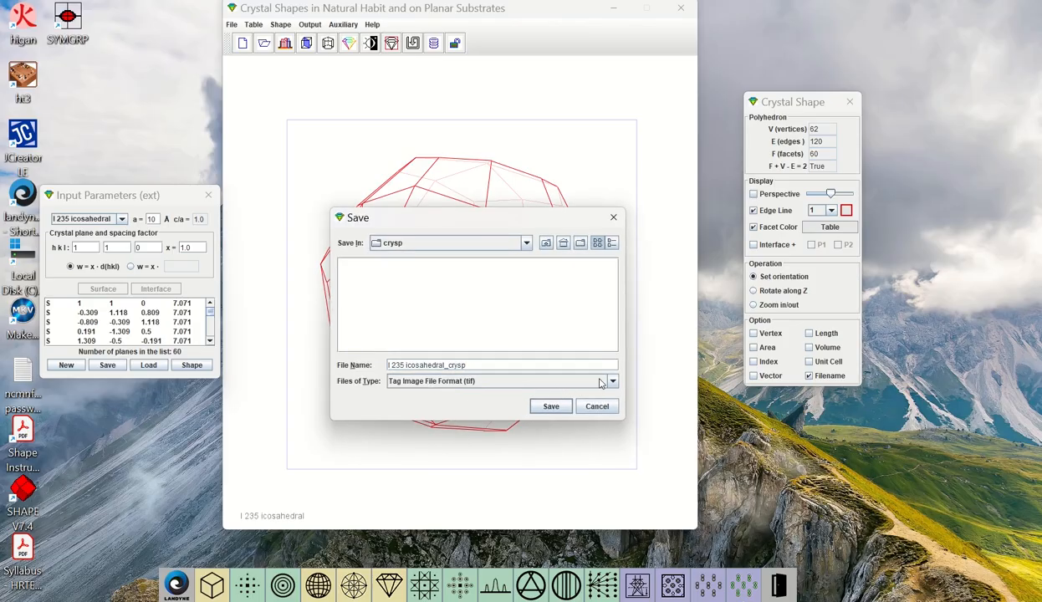
click(599, 382)
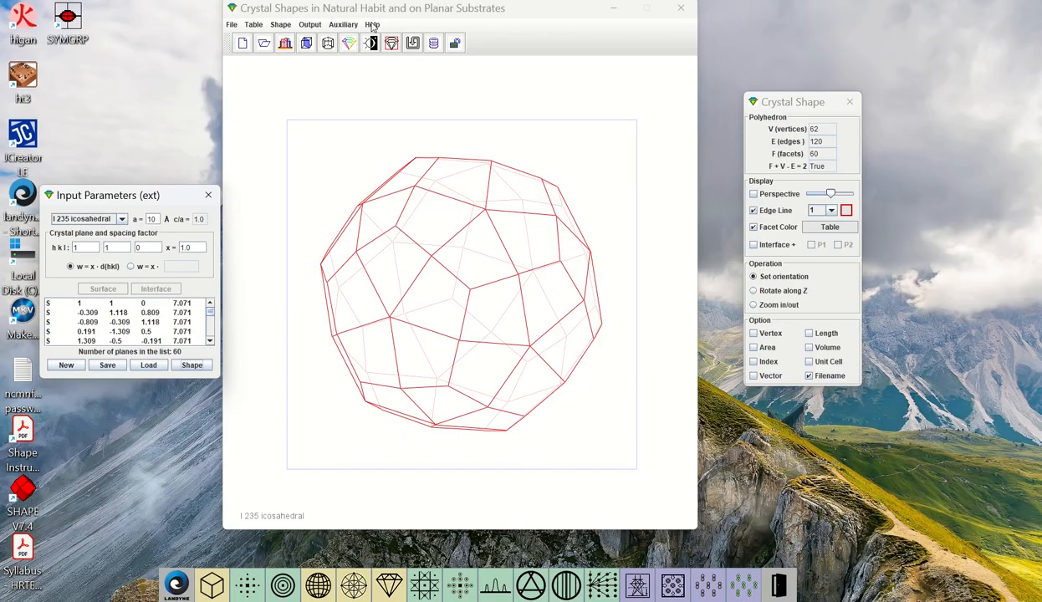
View the current working drive's letter and serial number, and close the information window
click(371, 25)
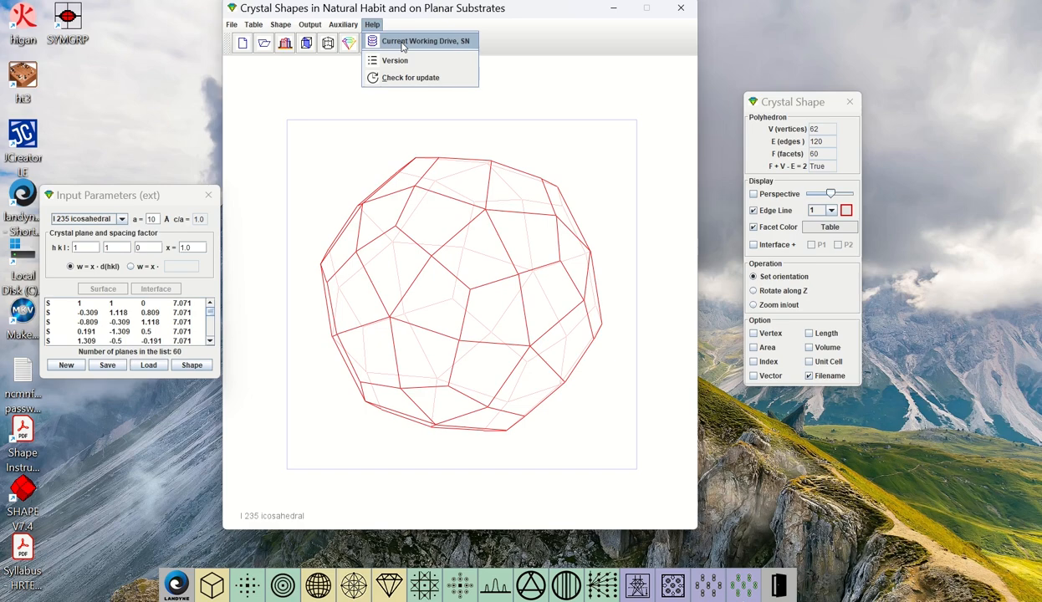
click(402, 47)
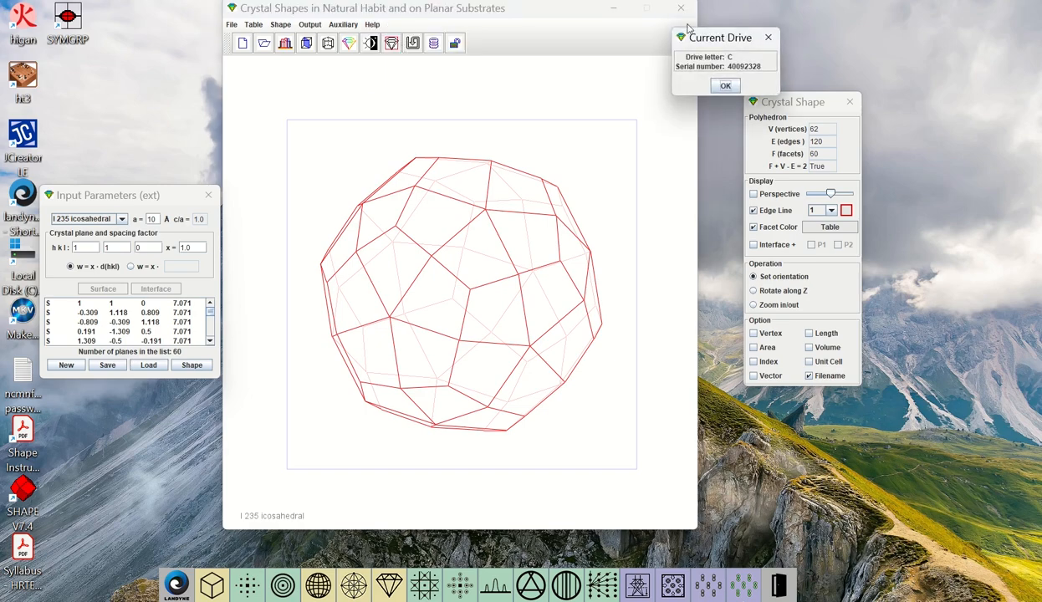
drag(716, 40, 623, 108)
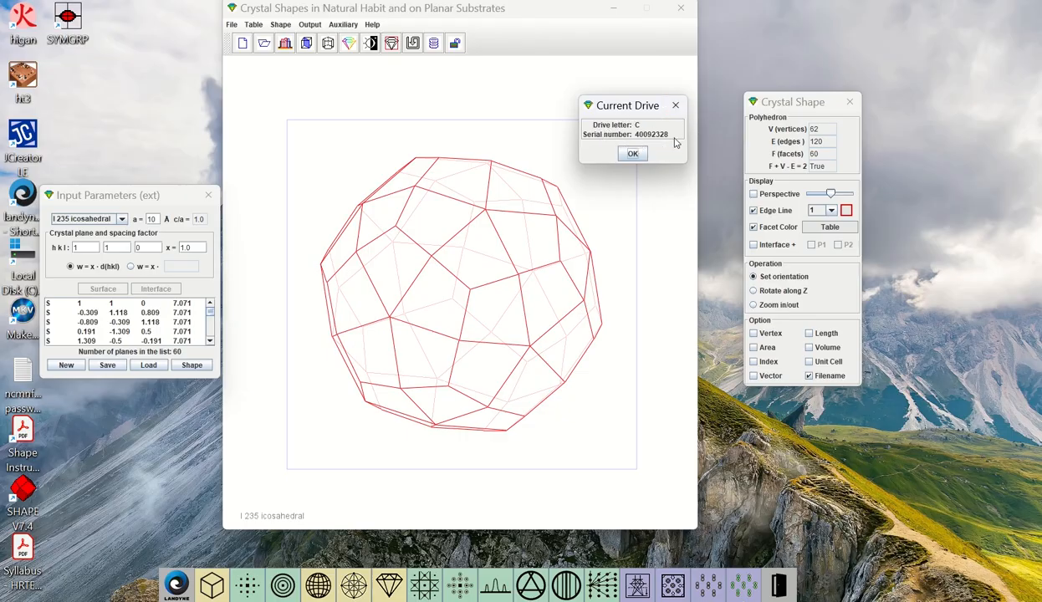
click(676, 106)
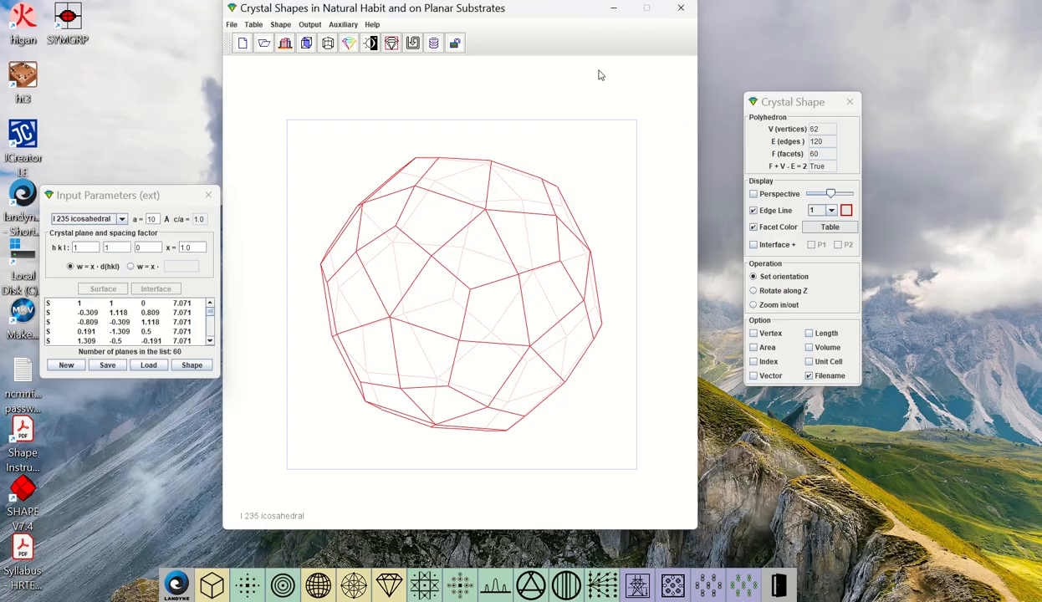
View the CRYSP version information and close it
click(372, 25)
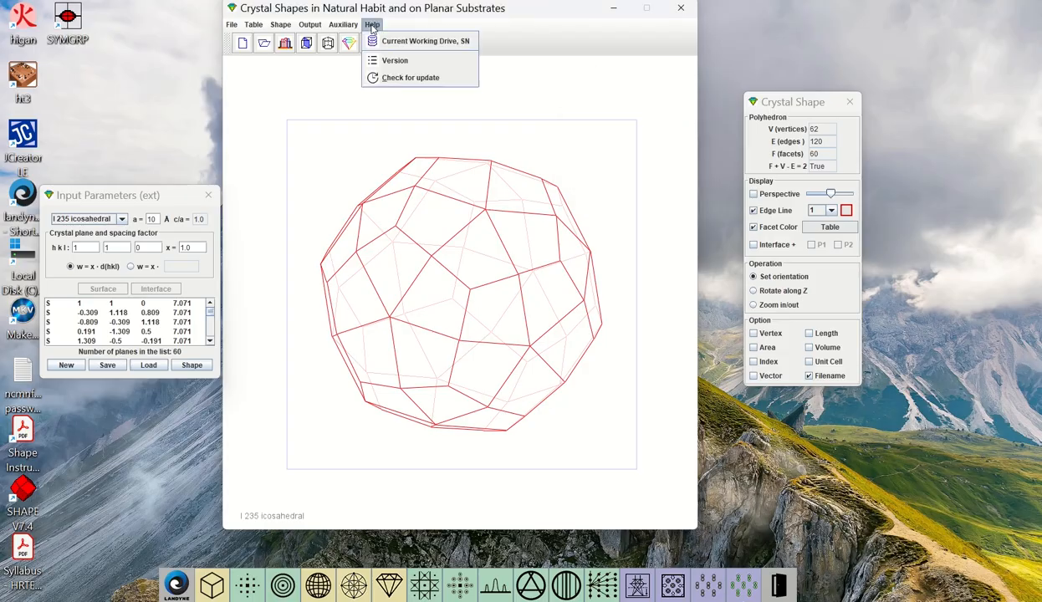
click(394, 62)
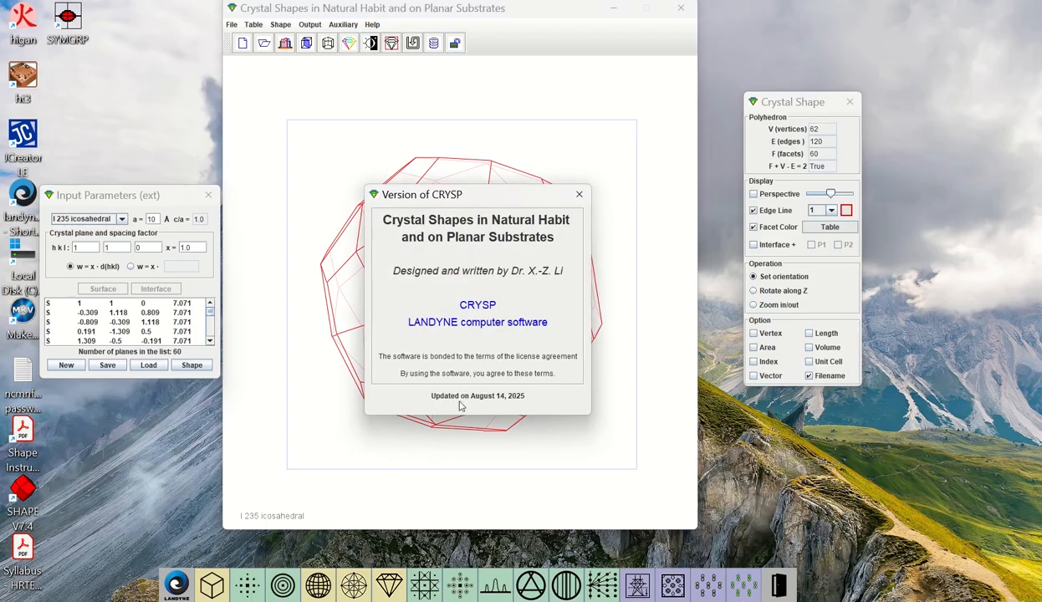
click(585, 195)
Check for updates on the Landyne website in the browser and open its crystal shapes gallery, Exhibition Hall 2
click(371, 25)
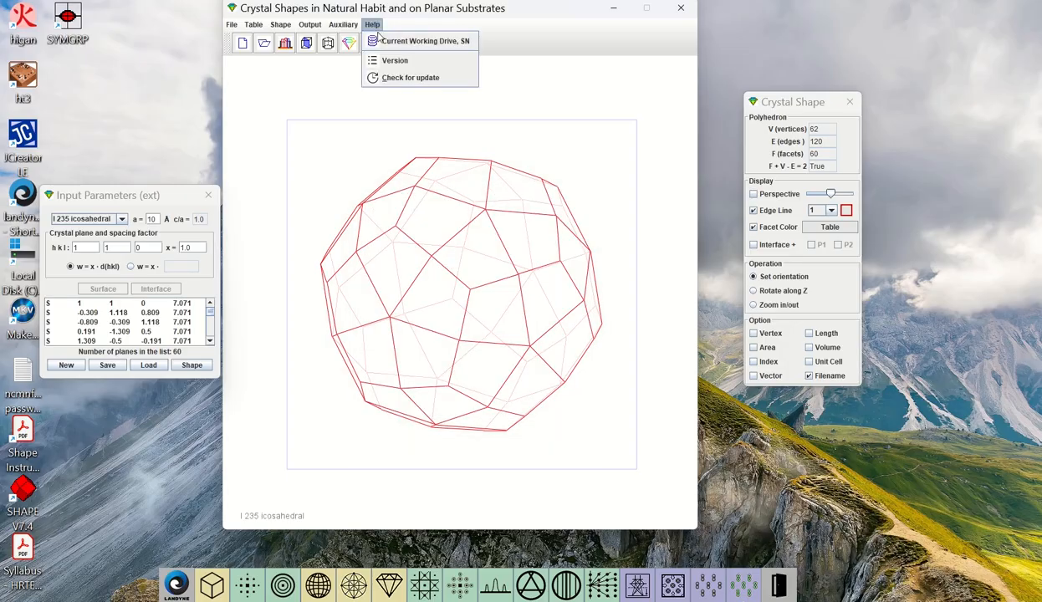
click(424, 80)
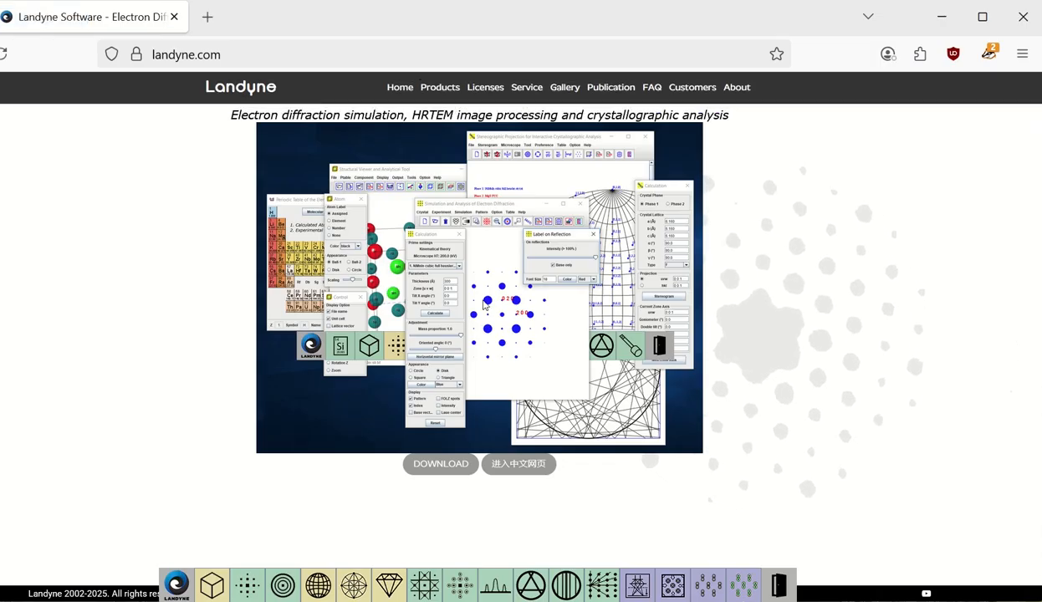
click(567, 96)
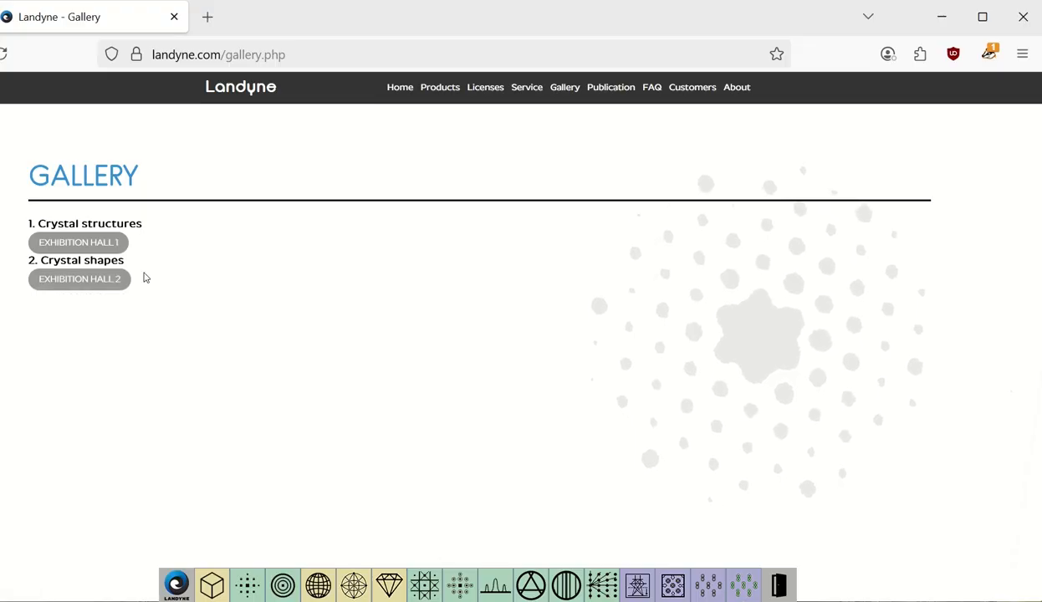
click(108, 285)
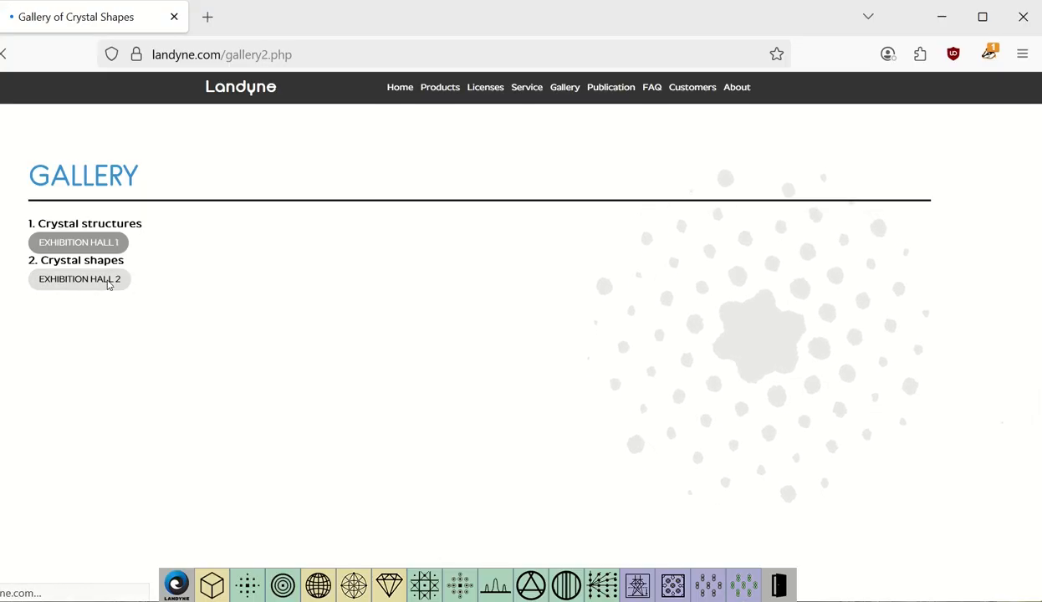
Browse the crystal shapes gallery and examine its coloured crystals, icosahedral polyhedra and cubic forms
scroll(385, 434, down, 15)
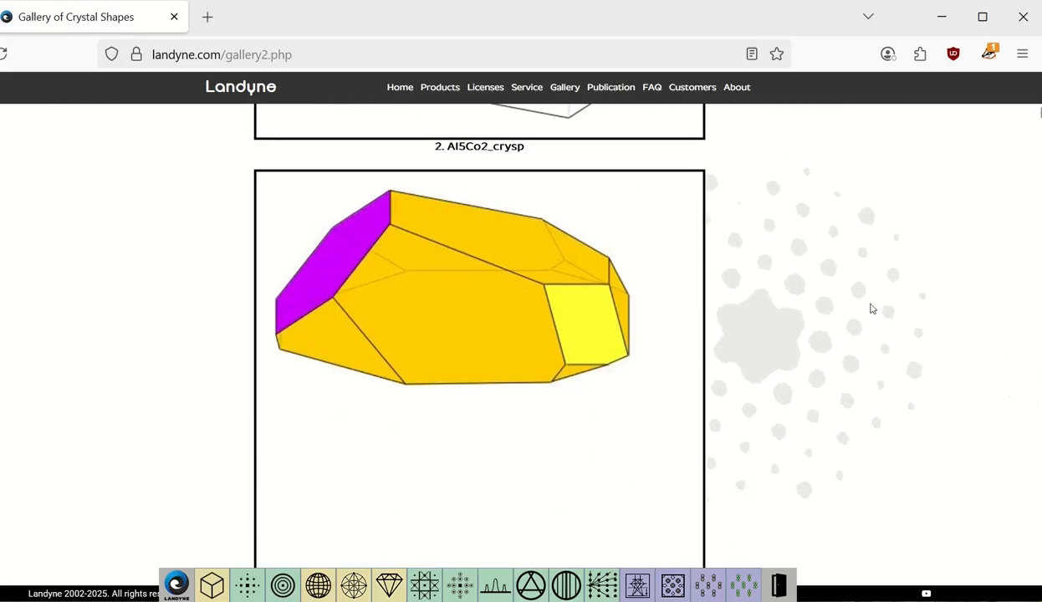
scroll(871, 309, down, 20)
scroll(878, 296, down, 10)
scroll(880, 293, down, 15)
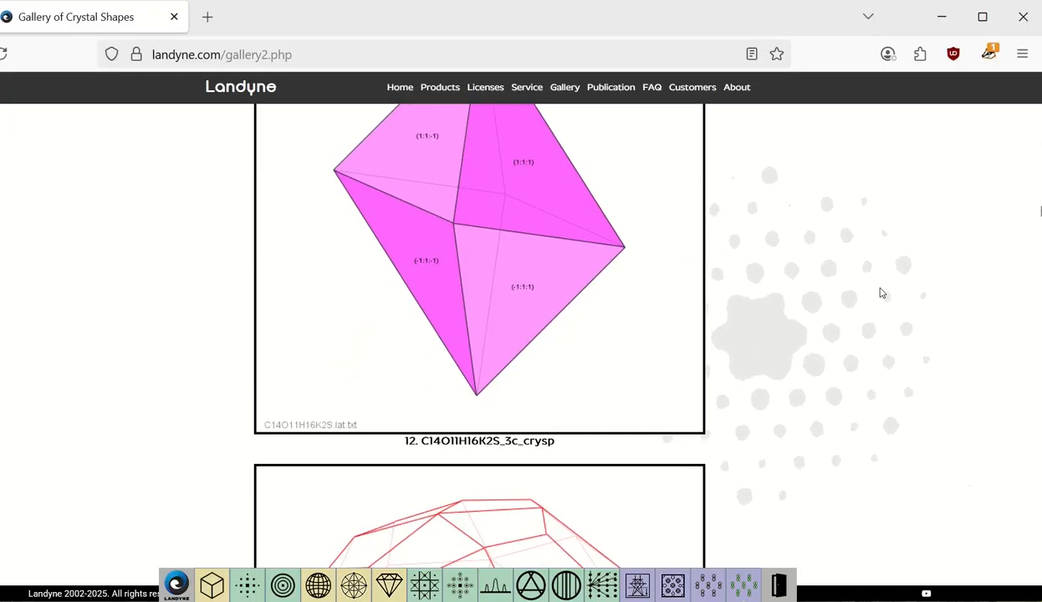
scroll(880, 292, down, 15)
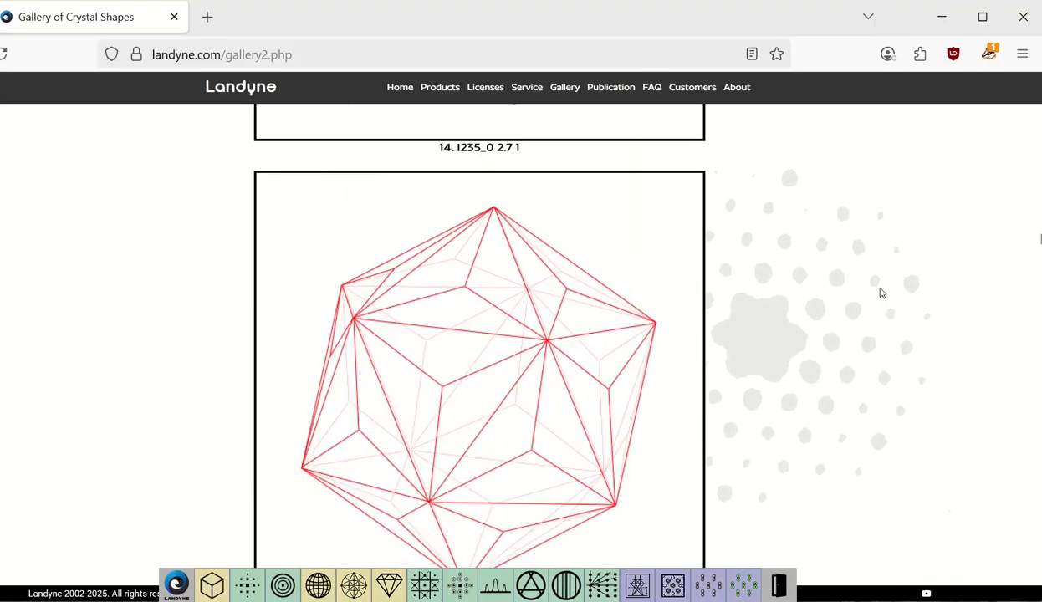
scroll(881, 292, down, 15)
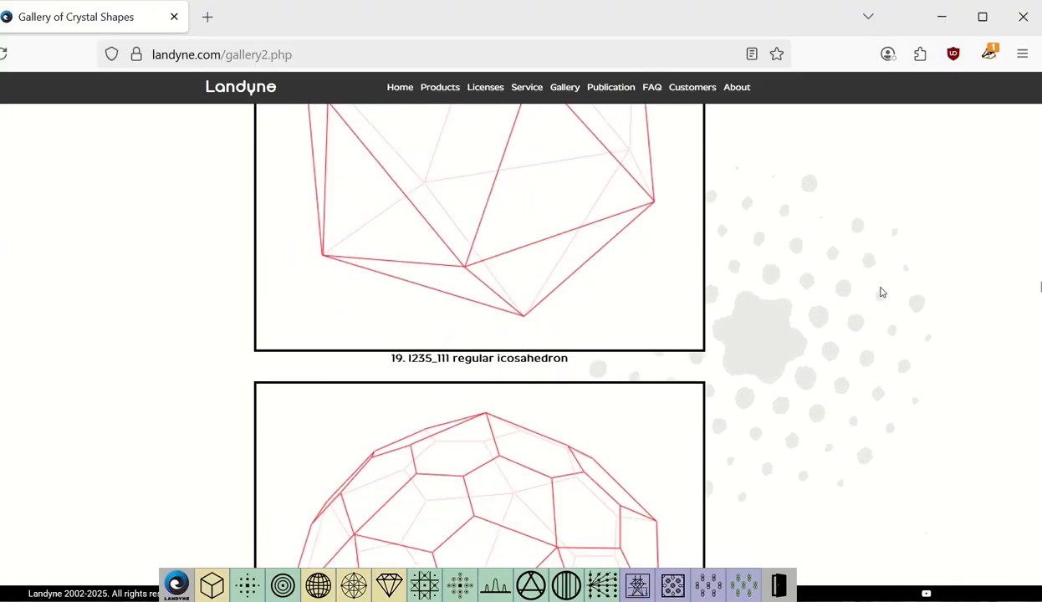
scroll(880, 292, down, 15)
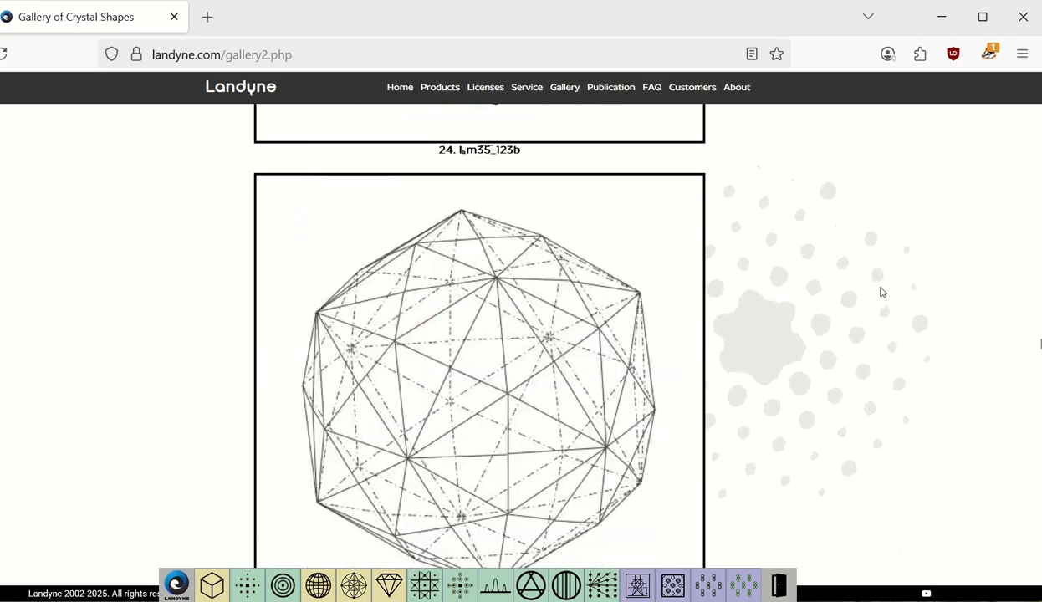
scroll(880, 293, down, 15)
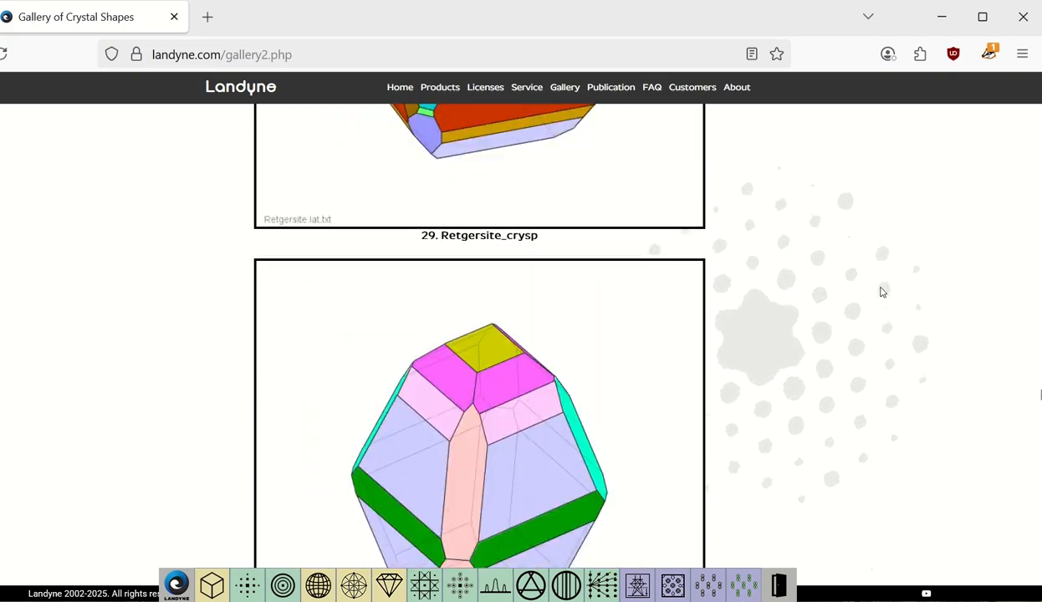
scroll(880, 292, down, 15)
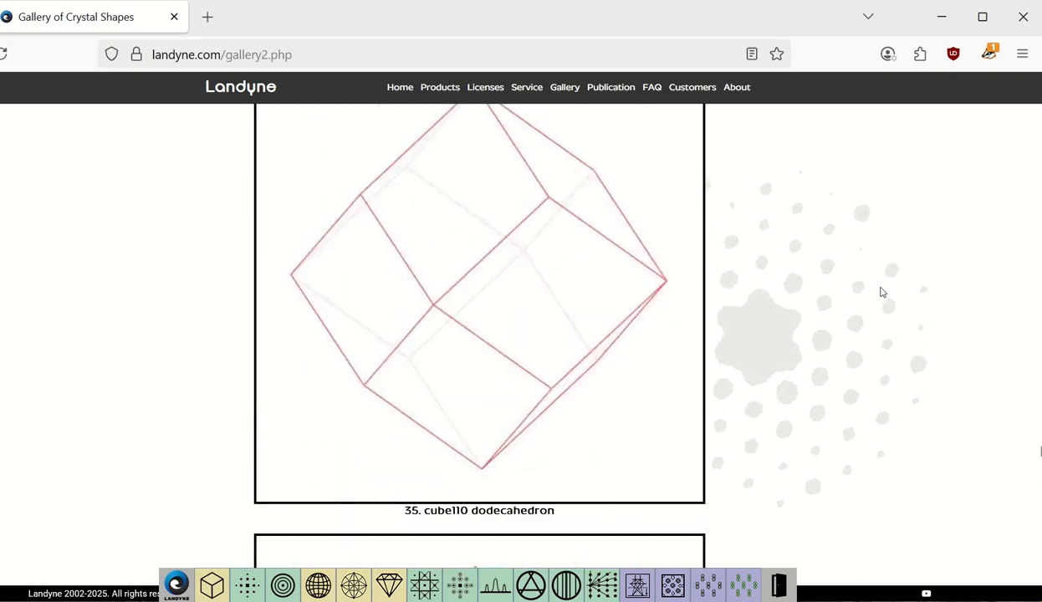
scroll(880, 292, down, 15)
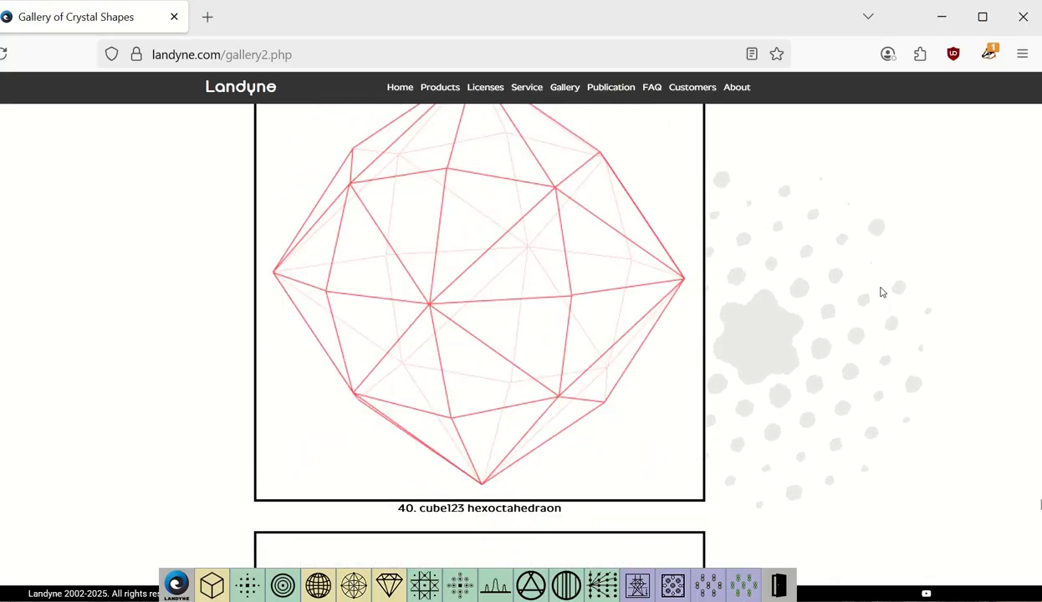
scroll(881, 291, down, 15)
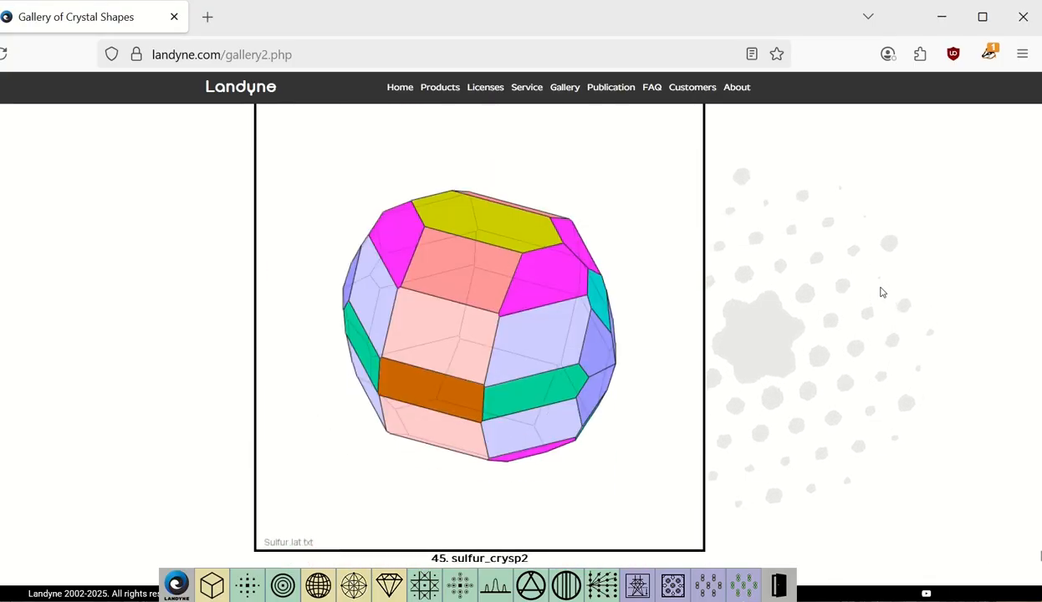
scroll(881, 291, down, 5)
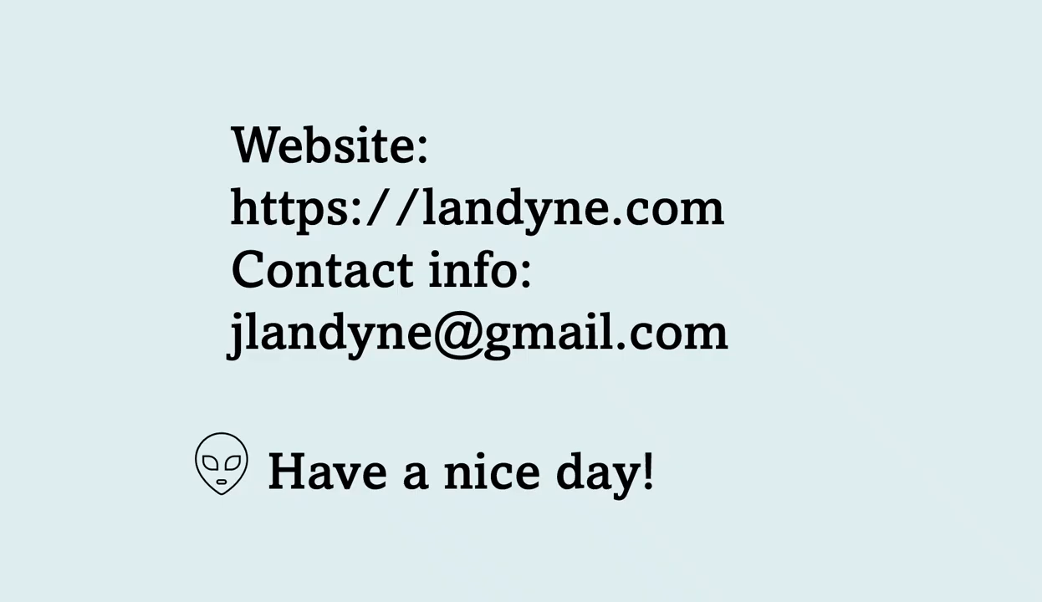